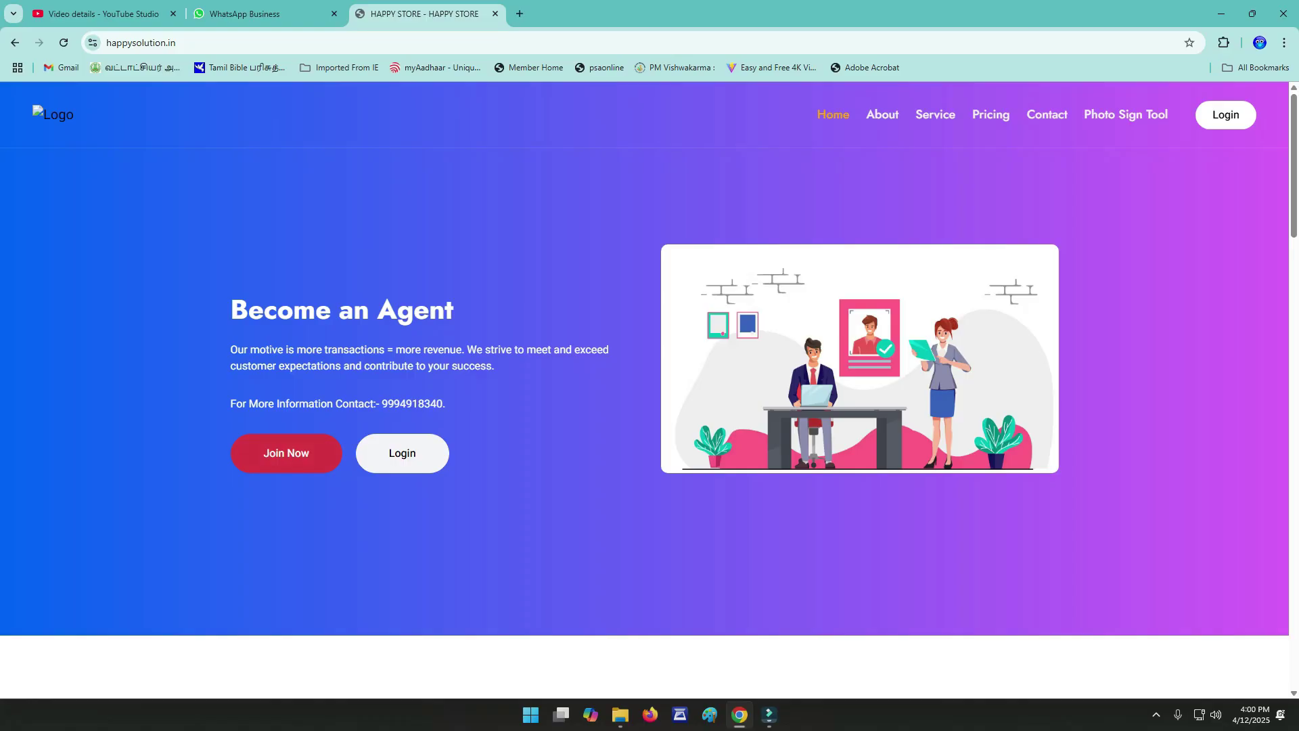
# Look through the HAPPY STORE homepage, including the Retailer, Distributor and Super Distributor packages and the About section
pyautogui.scroll(-1, 650, 390)
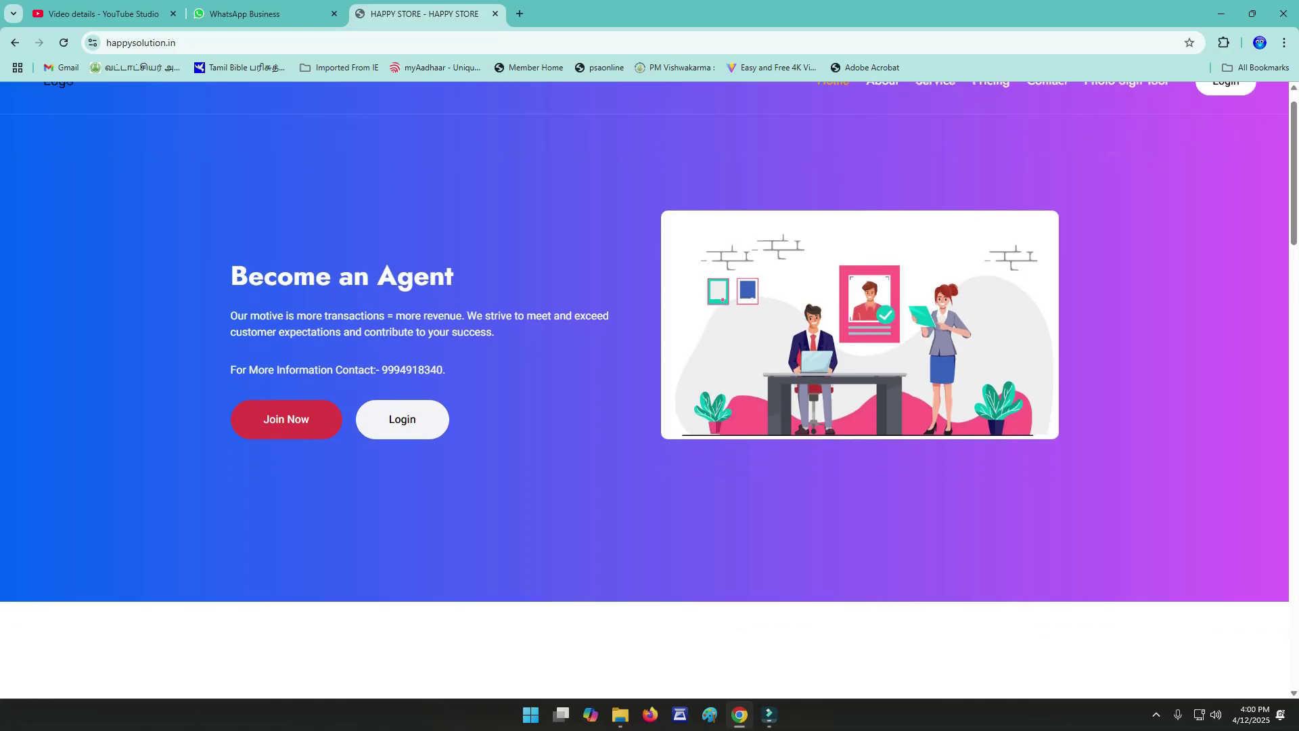
pyautogui.scroll(-15, 650, 389)
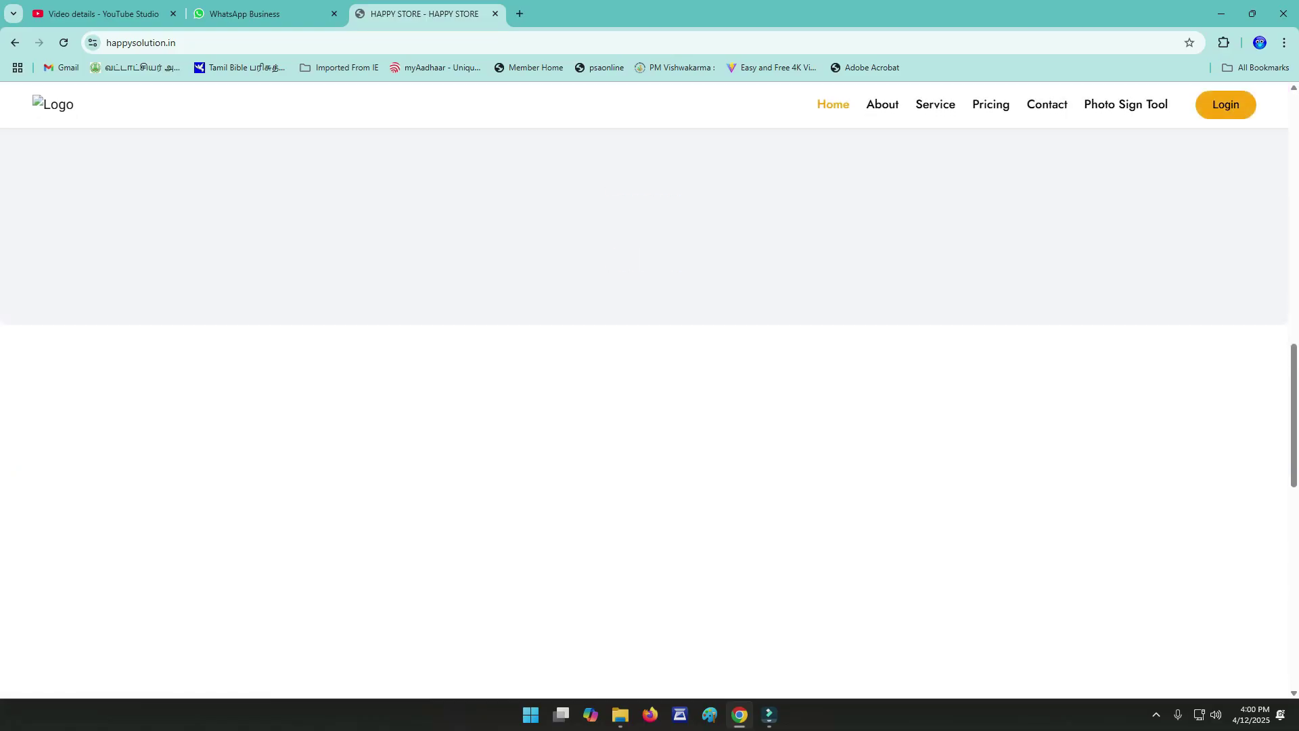
pyautogui.scroll(-10, 650, 390)
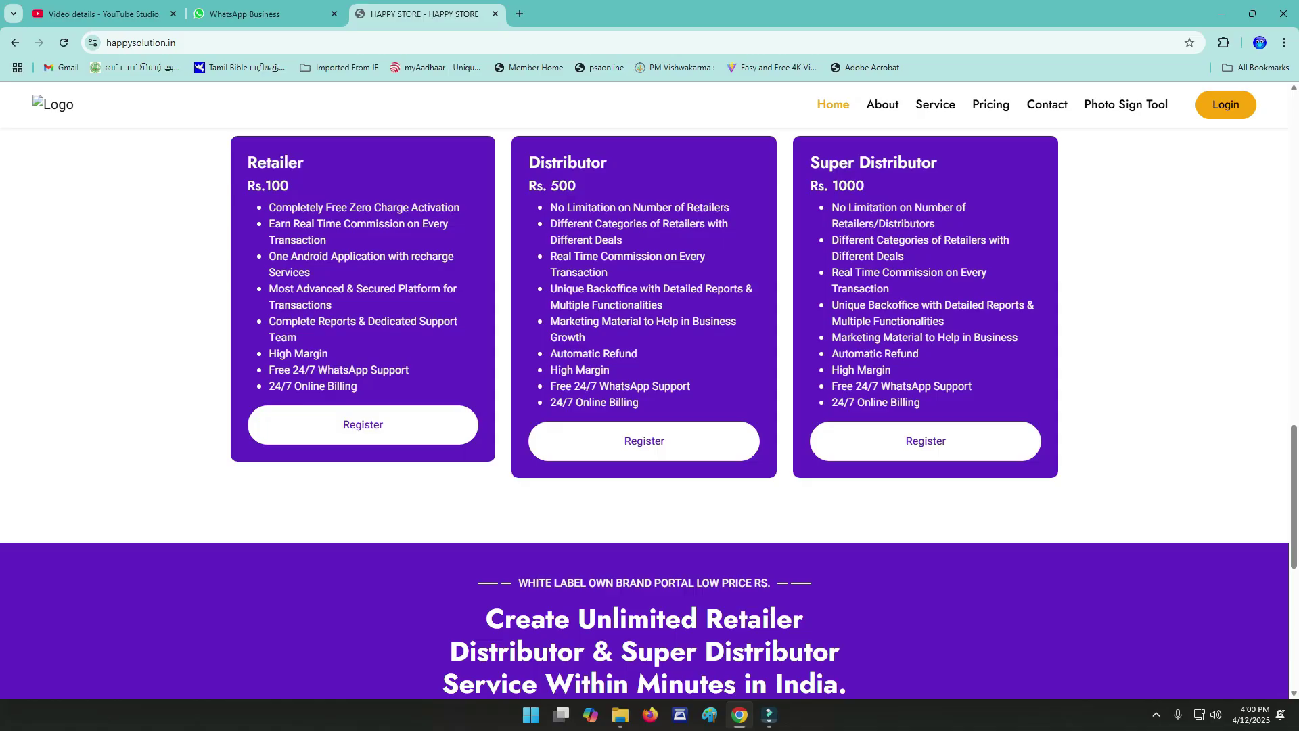
pyautogui.scroll(6, 644, 416)
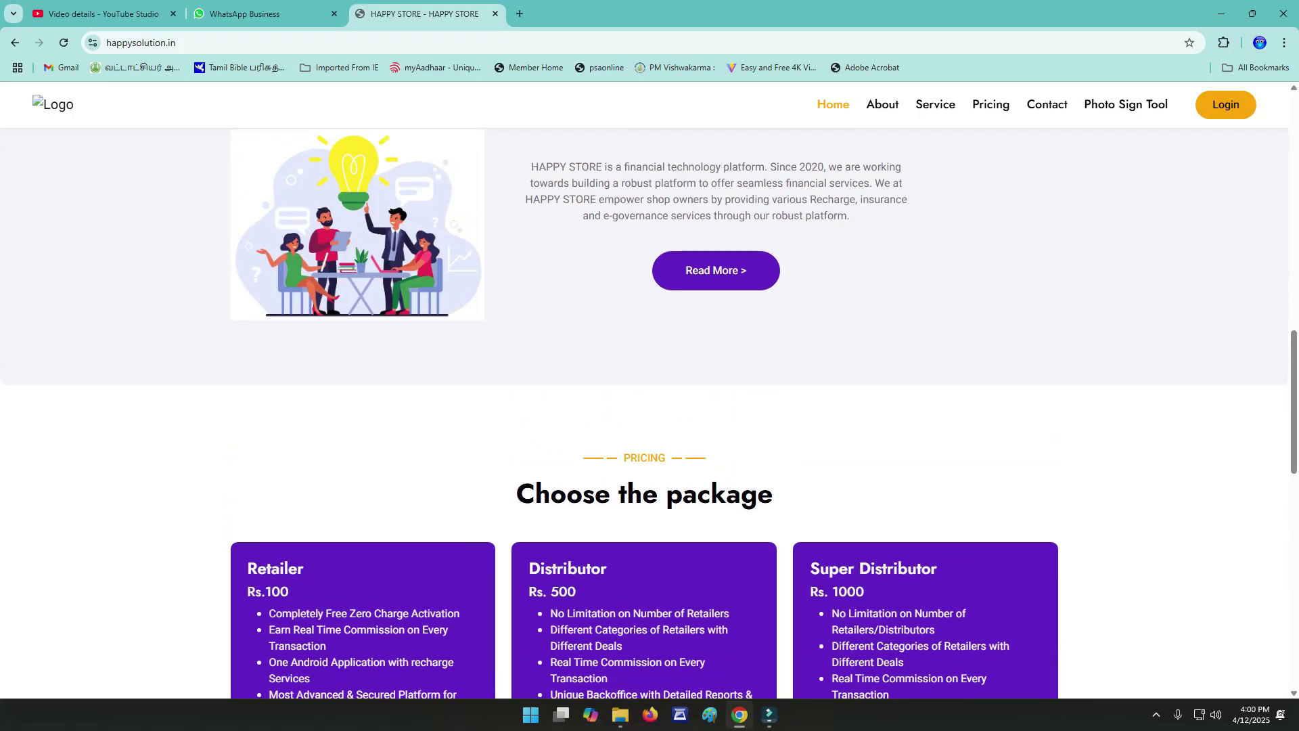
pyautogui.scroll(3, 644, 414)
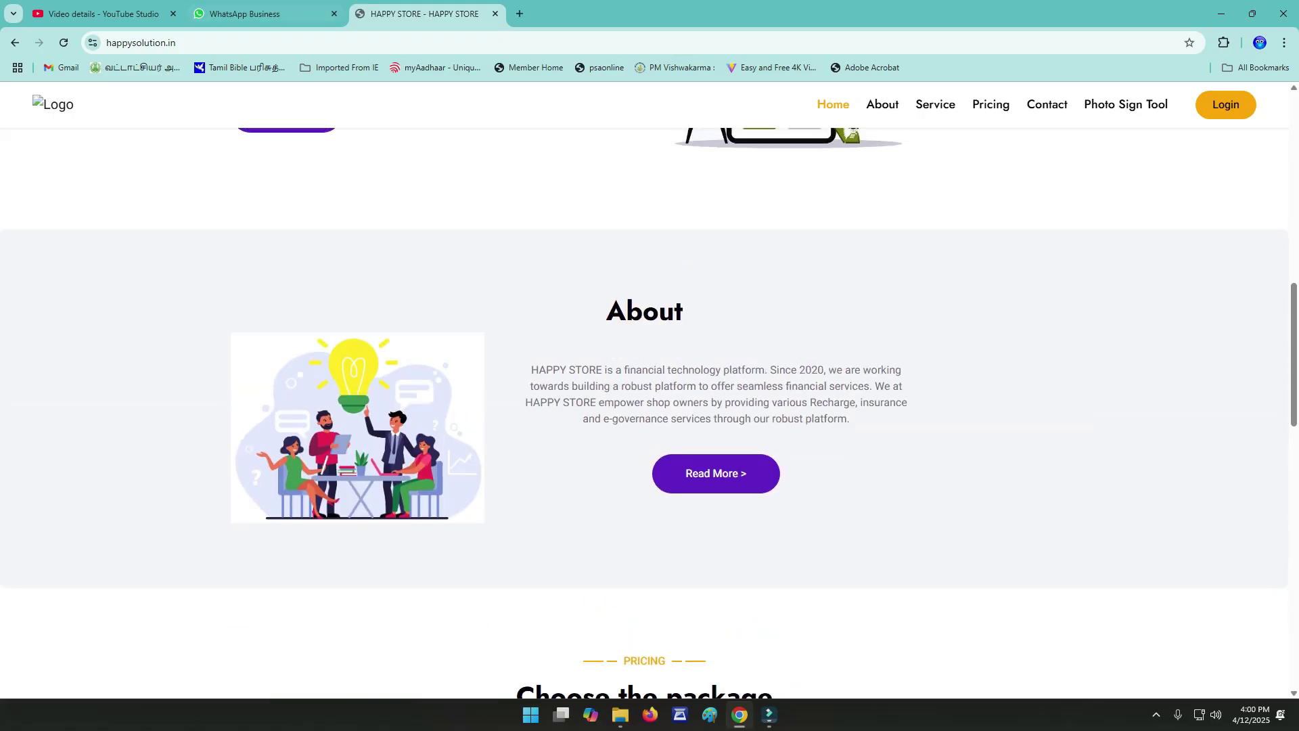
# Open the PAN status tracking link from the WhatsApp Business chat and copy the acknowledgement number given in the same chat
pyautogui.hotkey('ctrl', 'shift', 'Tab')
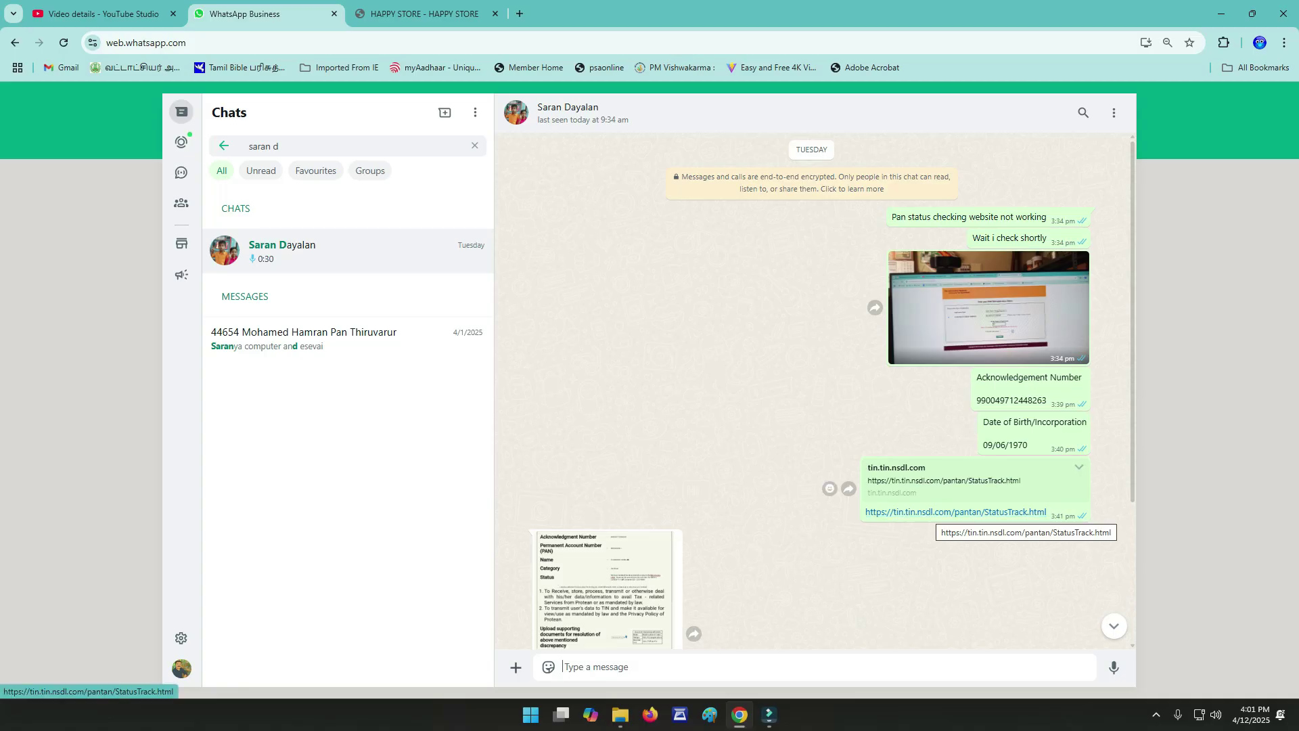
pyautogui.click(956, 512)
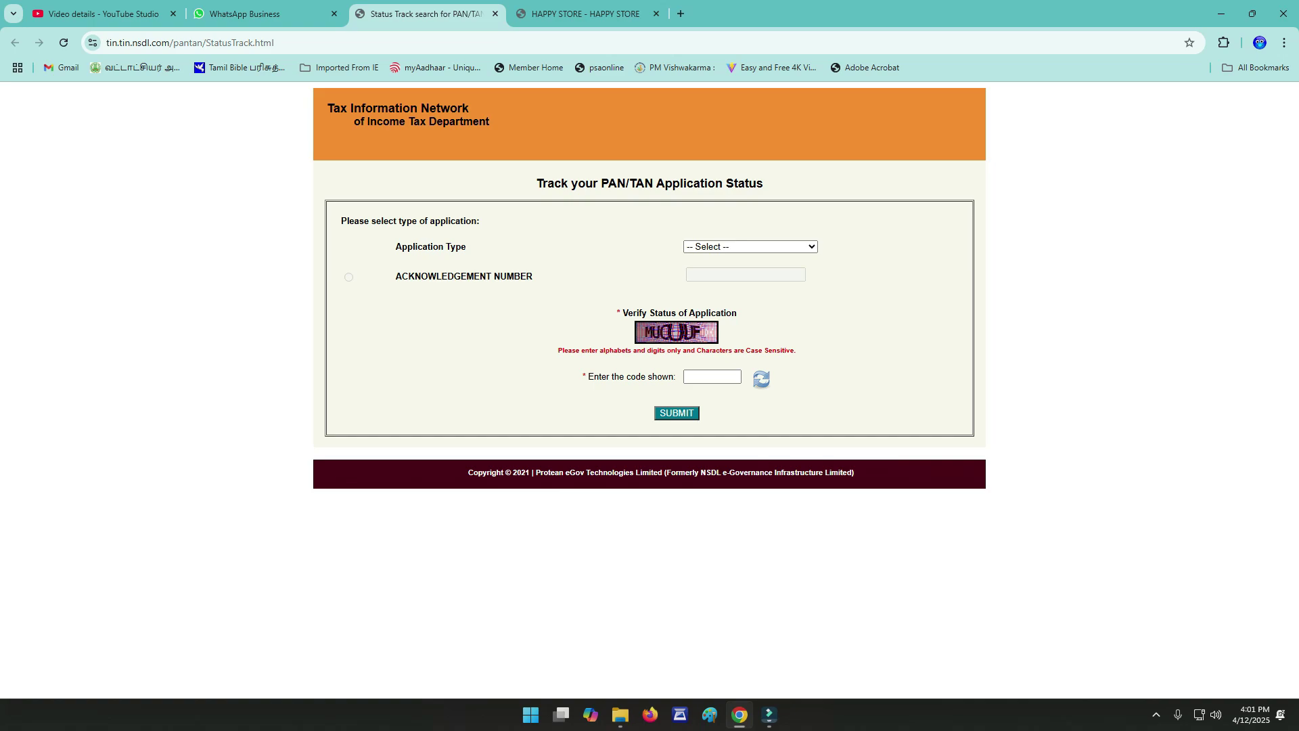
pyautogui.click(263, 14)
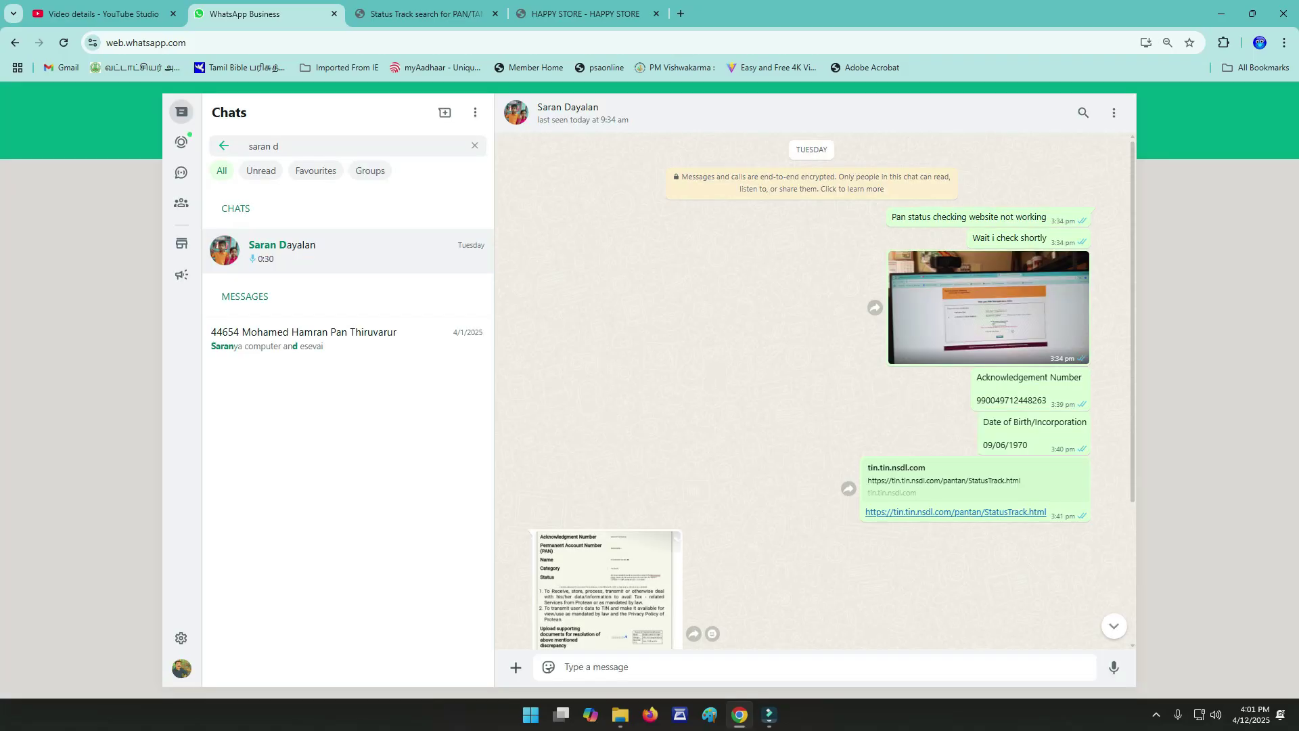
pyautogui.moveTo(1049, 400); pyautogui.dragTo(975, 400)
pyautogui.hotkey('ctrl', 'c')
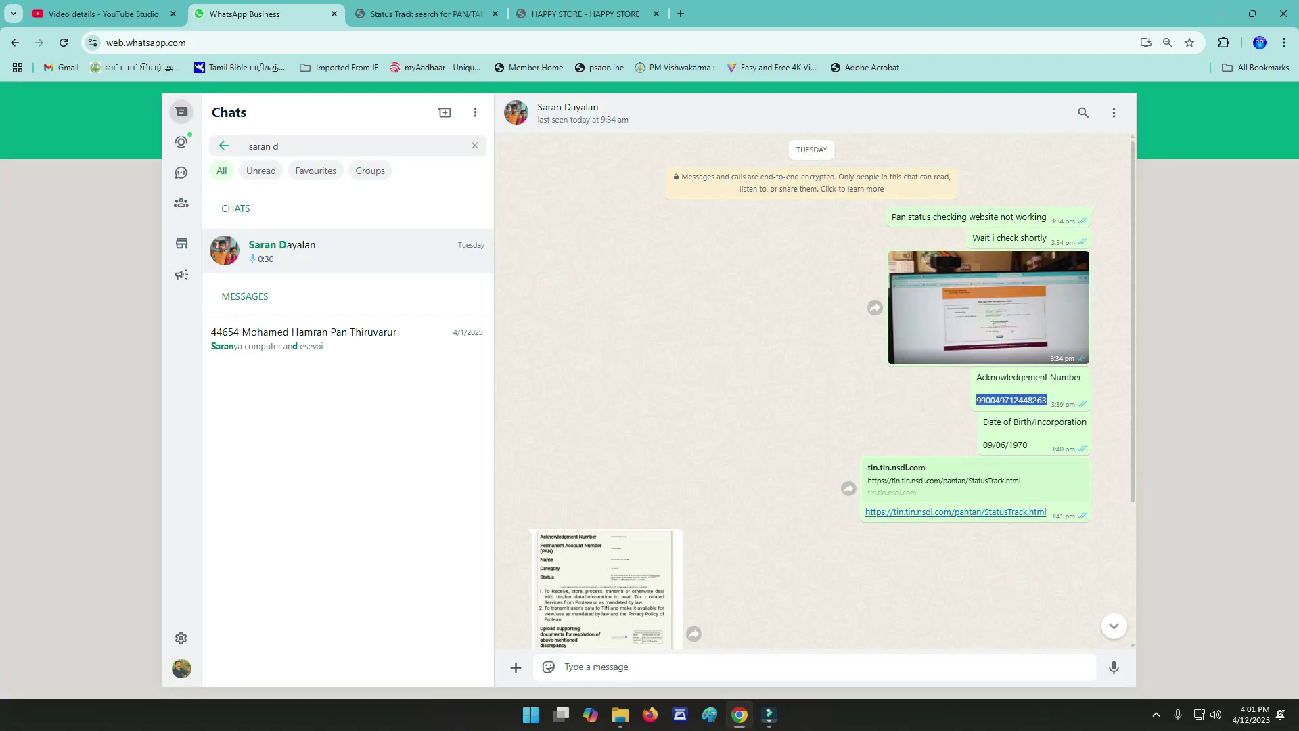
# On the status tracking form, set the application type to PAN - New / Change Request and paste the copied acknowledgement number
pyautogui.click(426, 13)
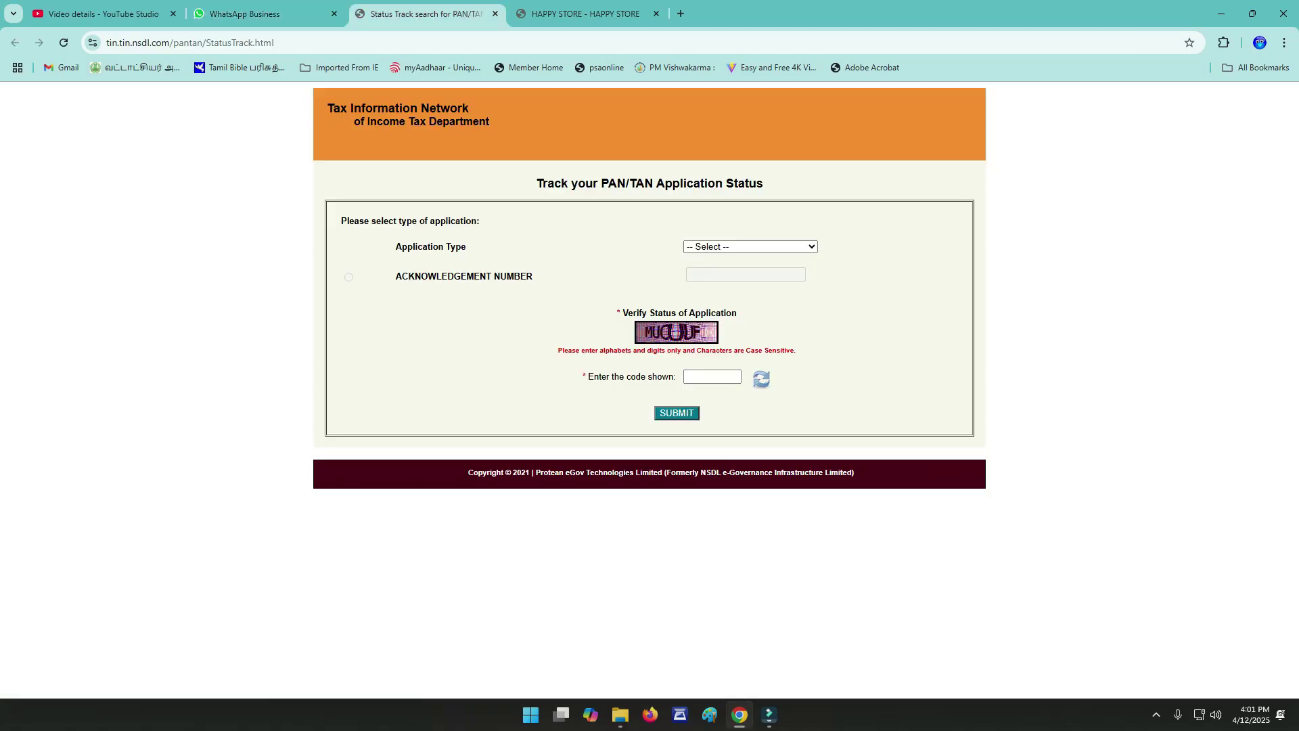
pyautogui.click(749, 247)
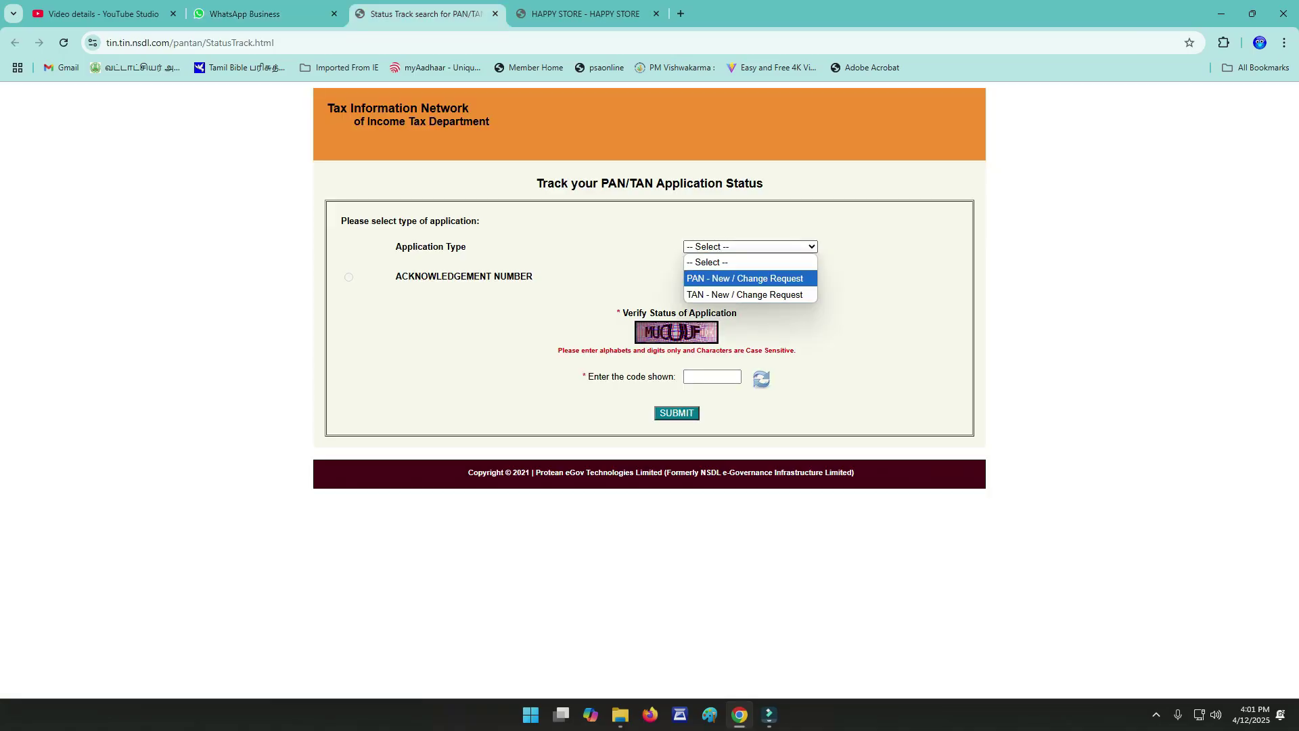
pyautogui.press('Return')
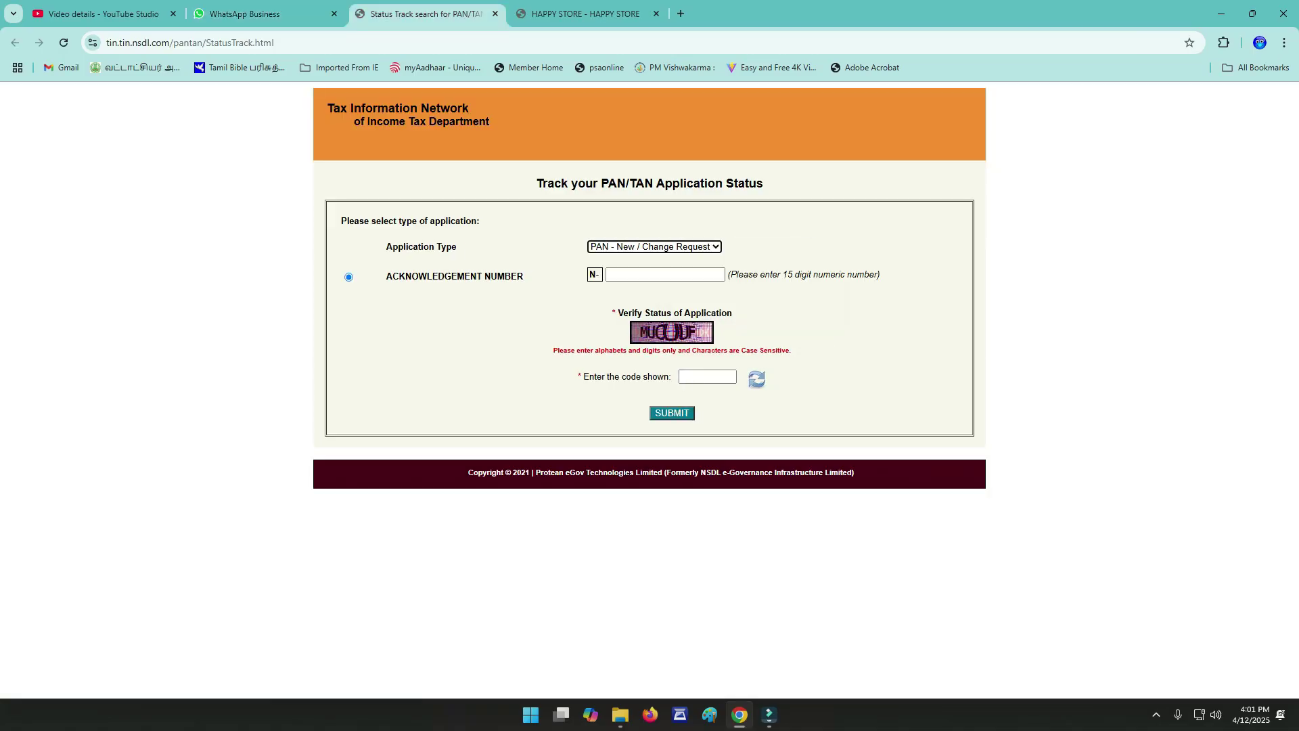
pyautogui.hotkey('ctrl', 'v')
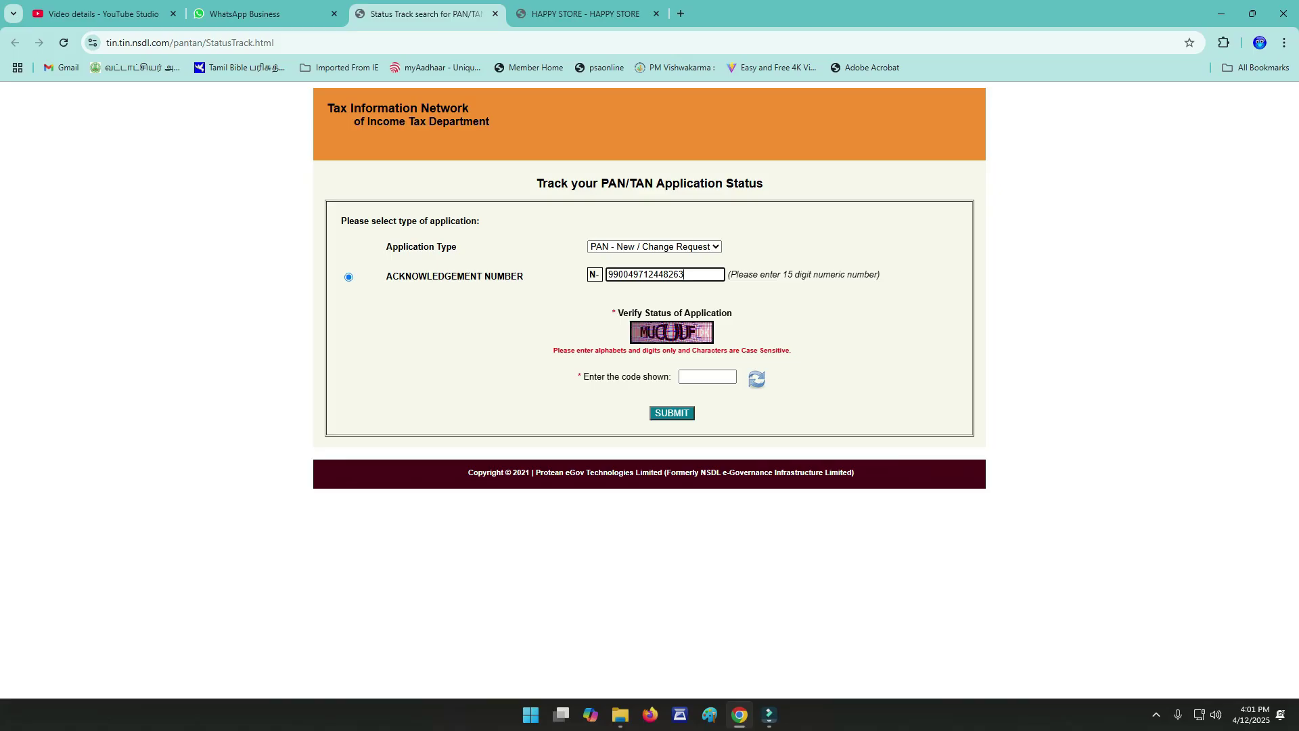
# Try to submit the PAN status request with the captcha code filled in
pyautogui.click(707, 376)
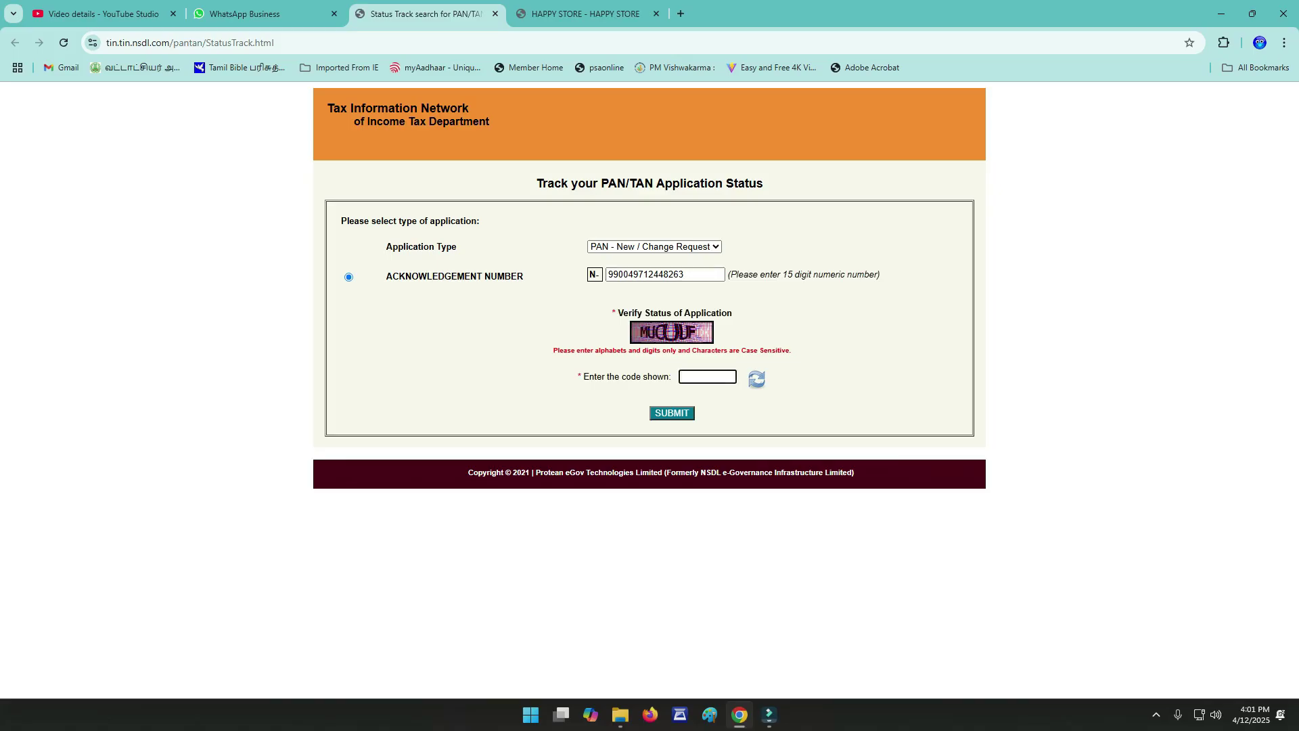
pyautogui.write('MUCUUF')
pyautogui.press('Return')
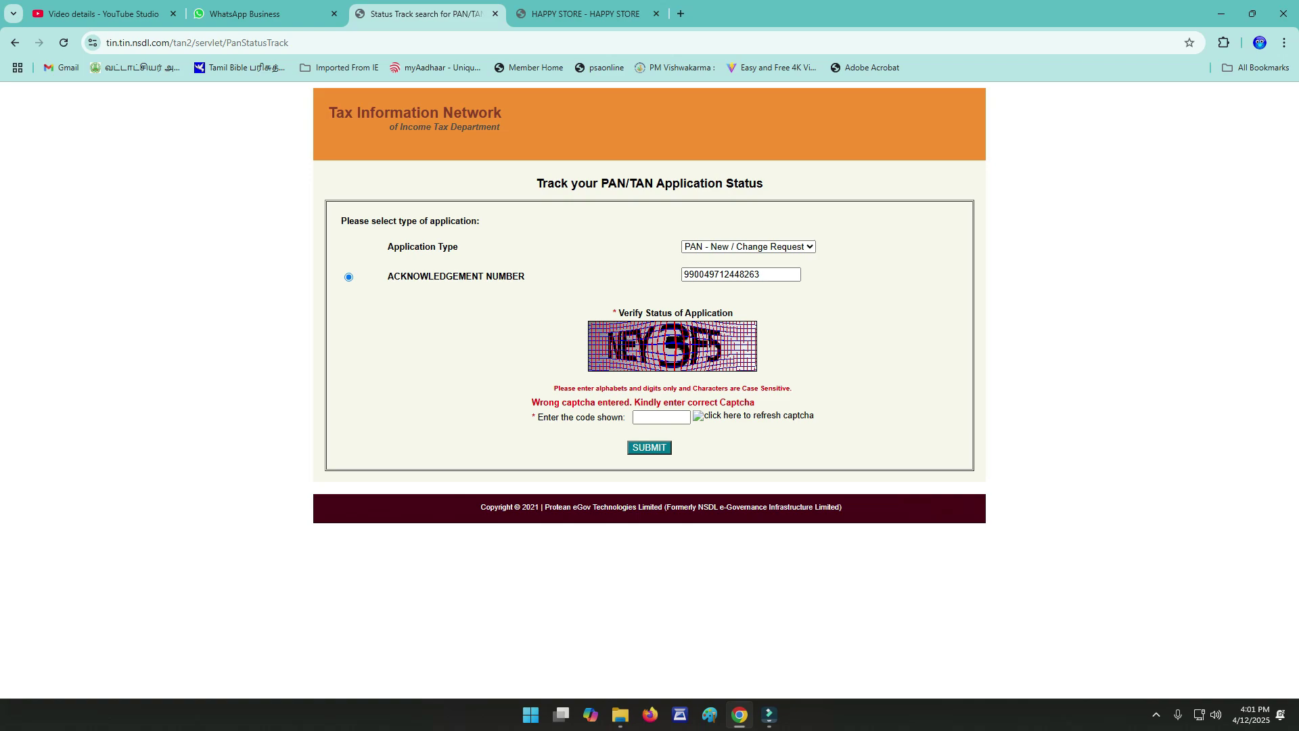
# Enter the new captcha code and resubmit the PAN status request
pyautogui.click(661, 417)
pyautogui.write('NEY2')
pyautogui.press('BackSpace')
pyautogui.write('3F5')
pyautogui.press('Return')
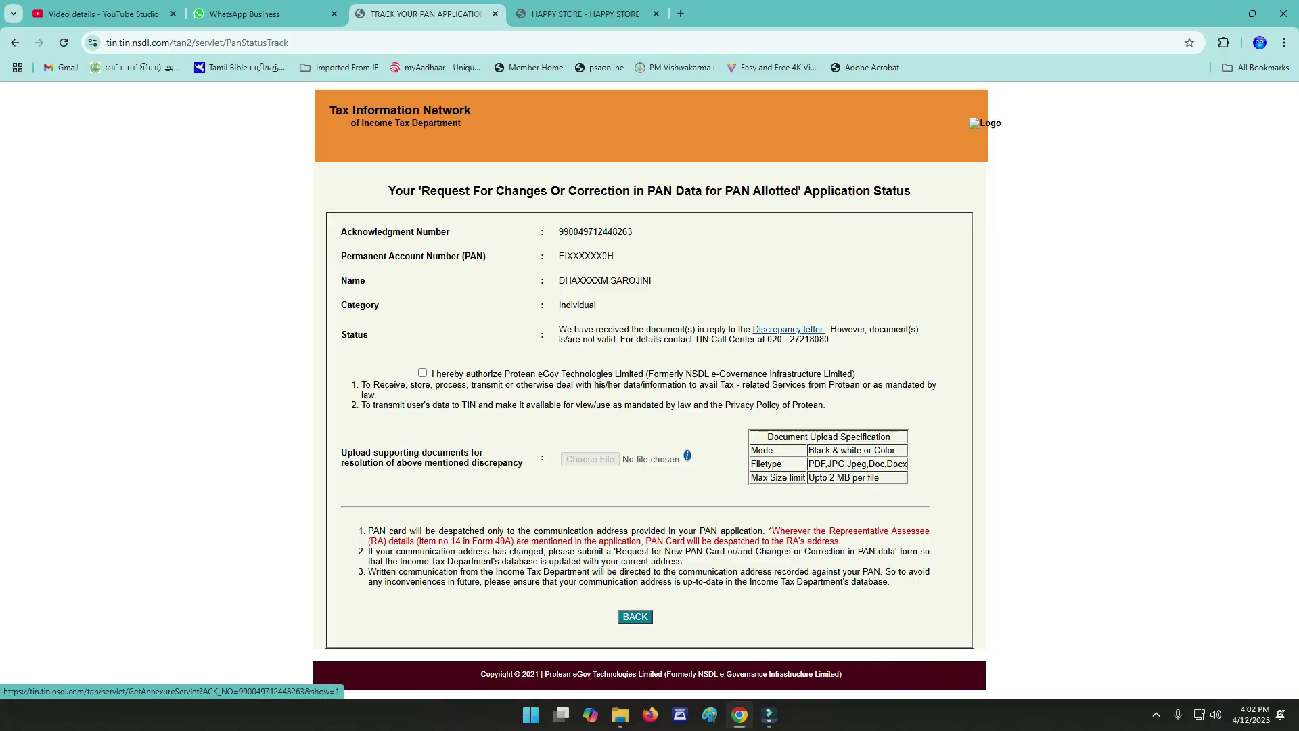
# Save the discrepancy letter PDF to the Downloads folder and open the downloaded file
pyautogui.click(788, 329)
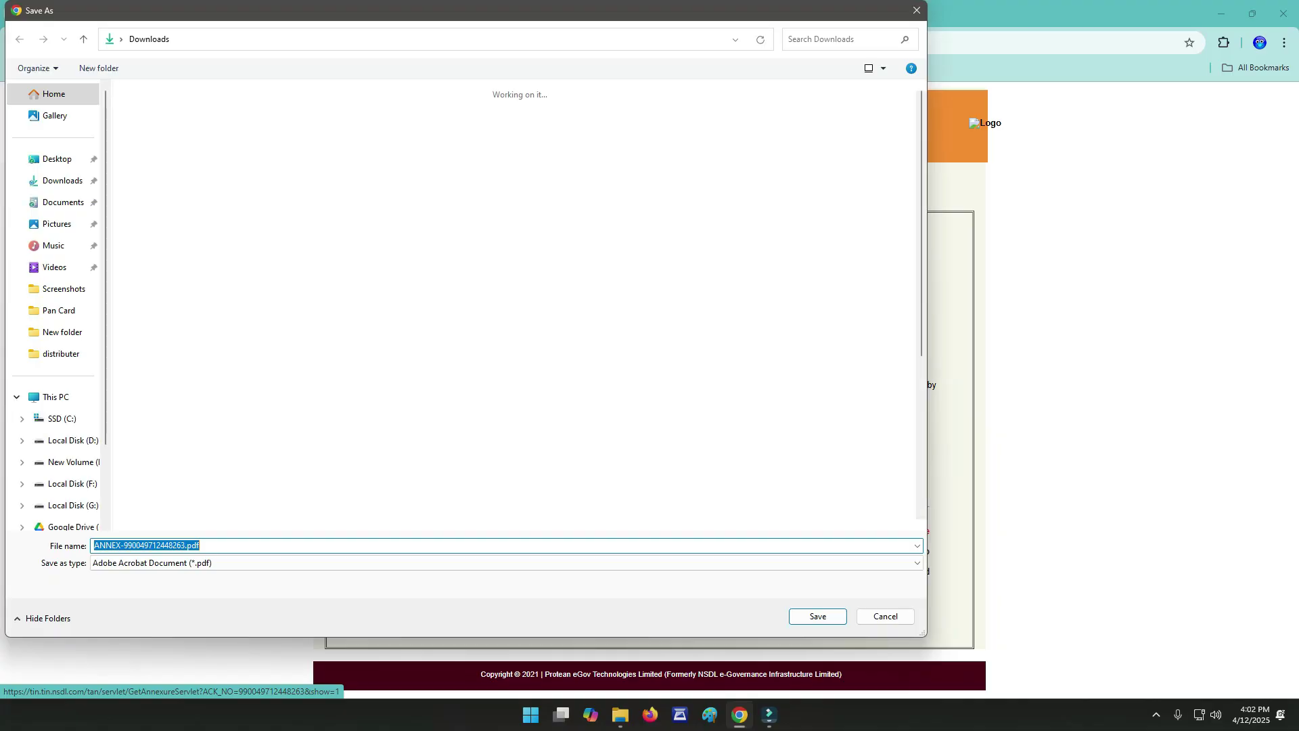
pyautogui.click(818, 616)
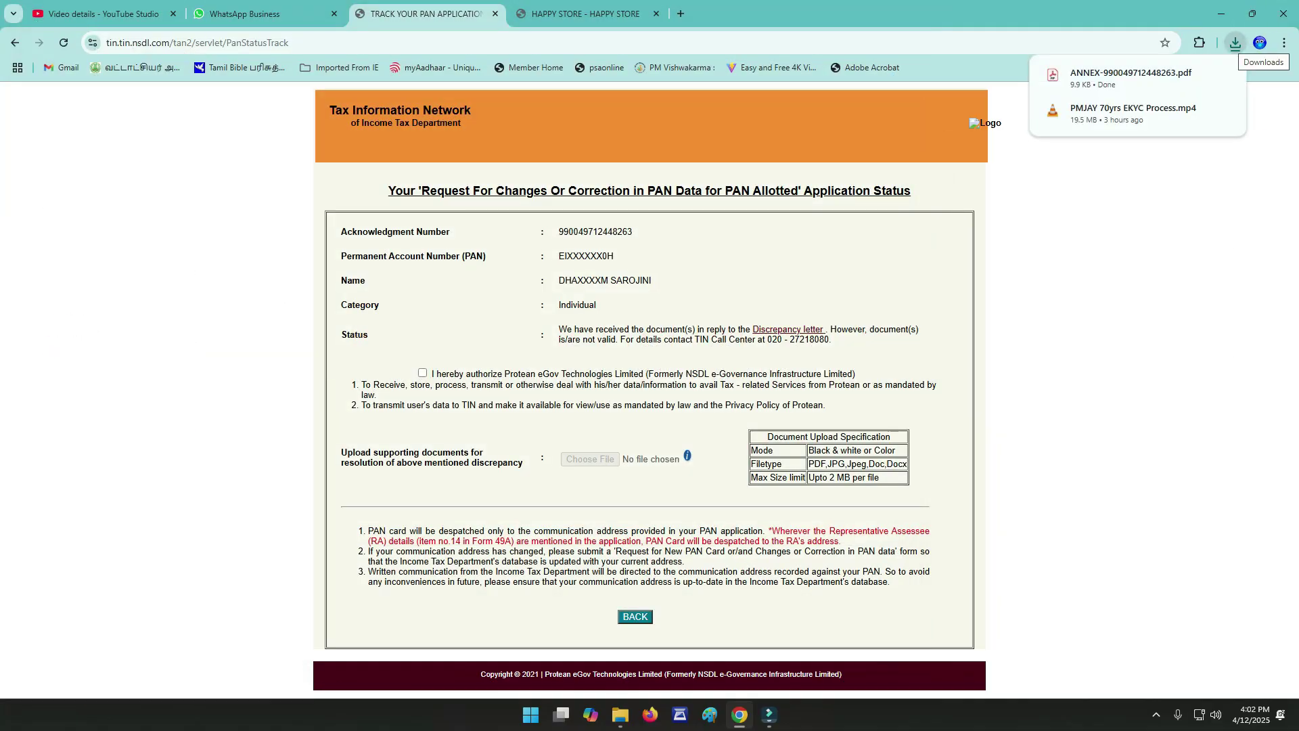
pyautogui.click(1126, 78)
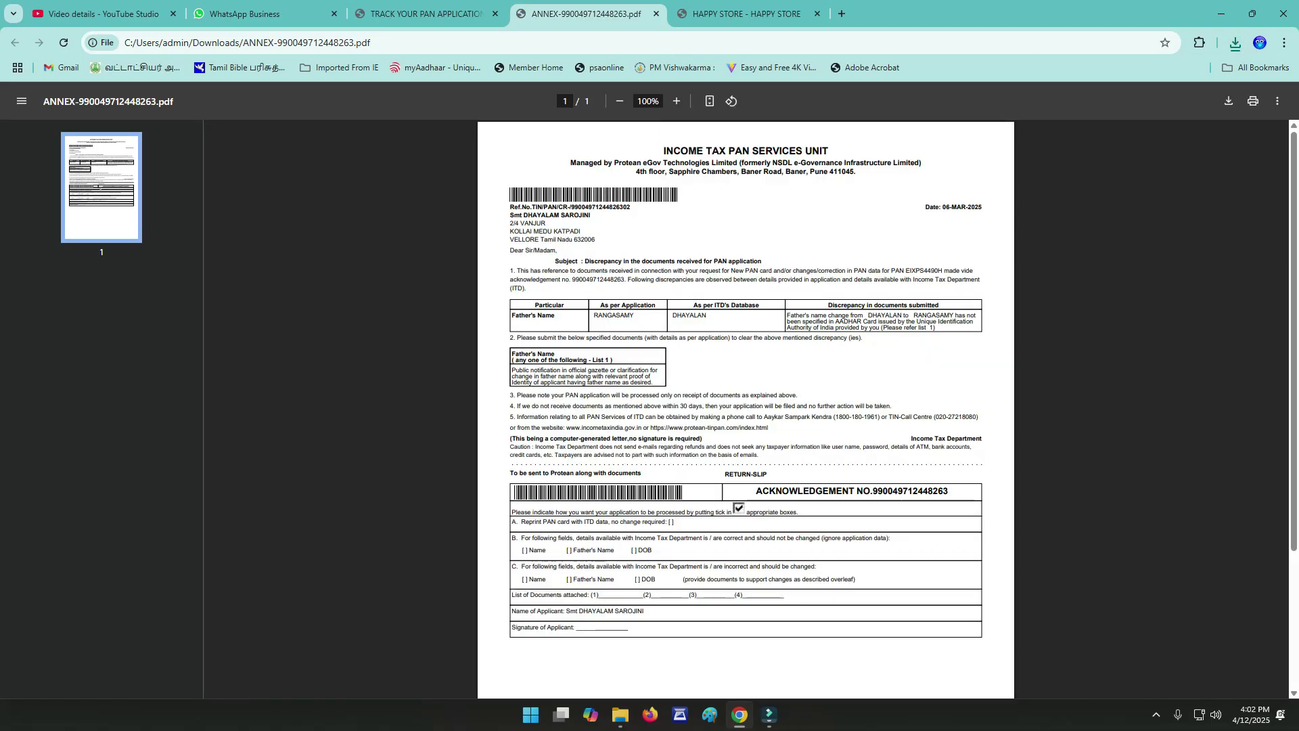
# Read the discrepancy letter and its return slip, and close the document
pyautogui.scroll(-3, 744, 406)
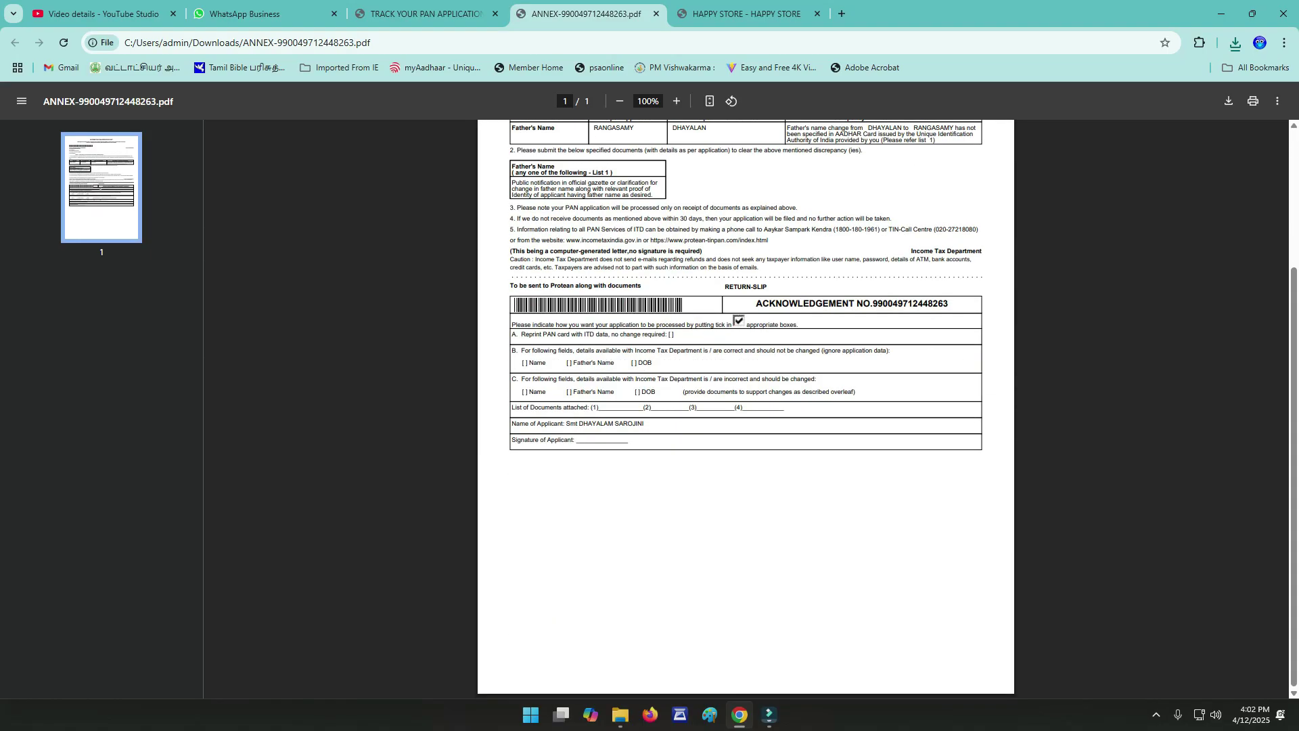
pyautogui.scroll(3, 745, 406)
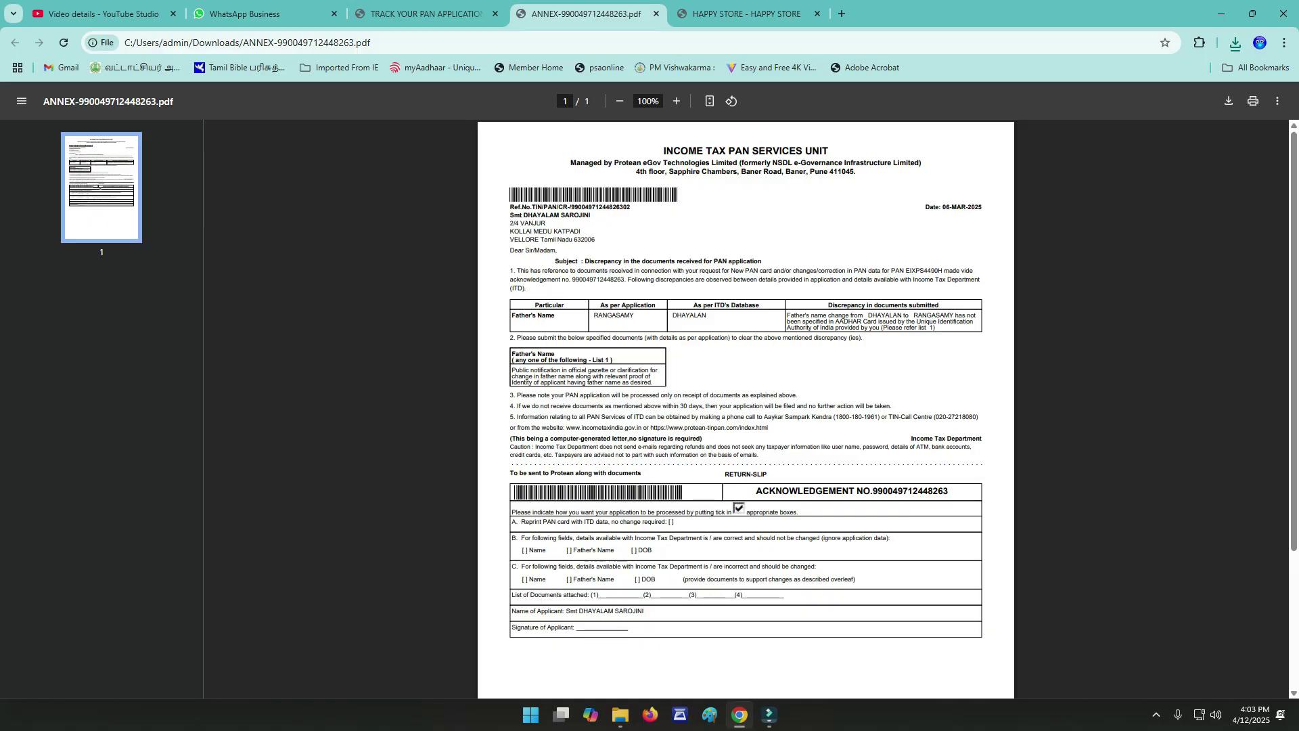
pyautogui.hotkey('ctrl', 'w')
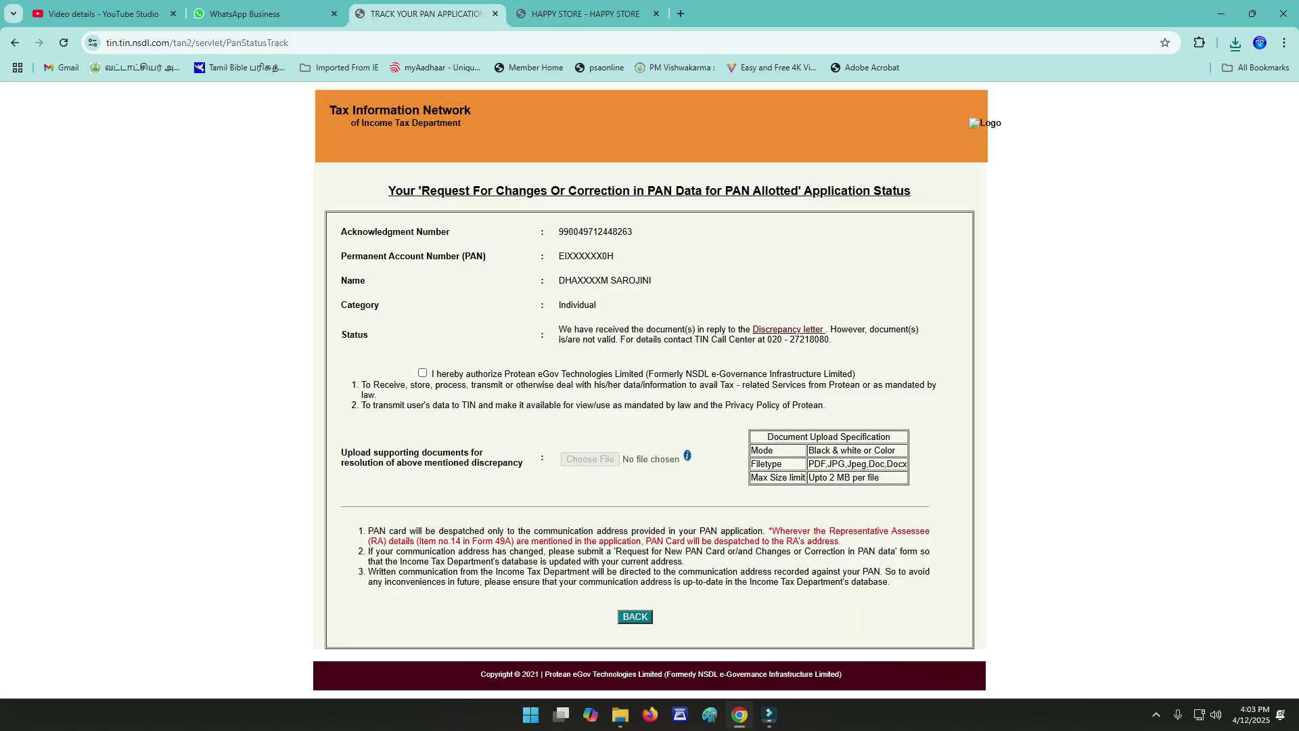
# Authorize Protean eGov Technologies Limited and upload img20250411_11415276.pdf from Documents as a supporting document, agreeing to upload more documents
pyautogui.click(422, 372)
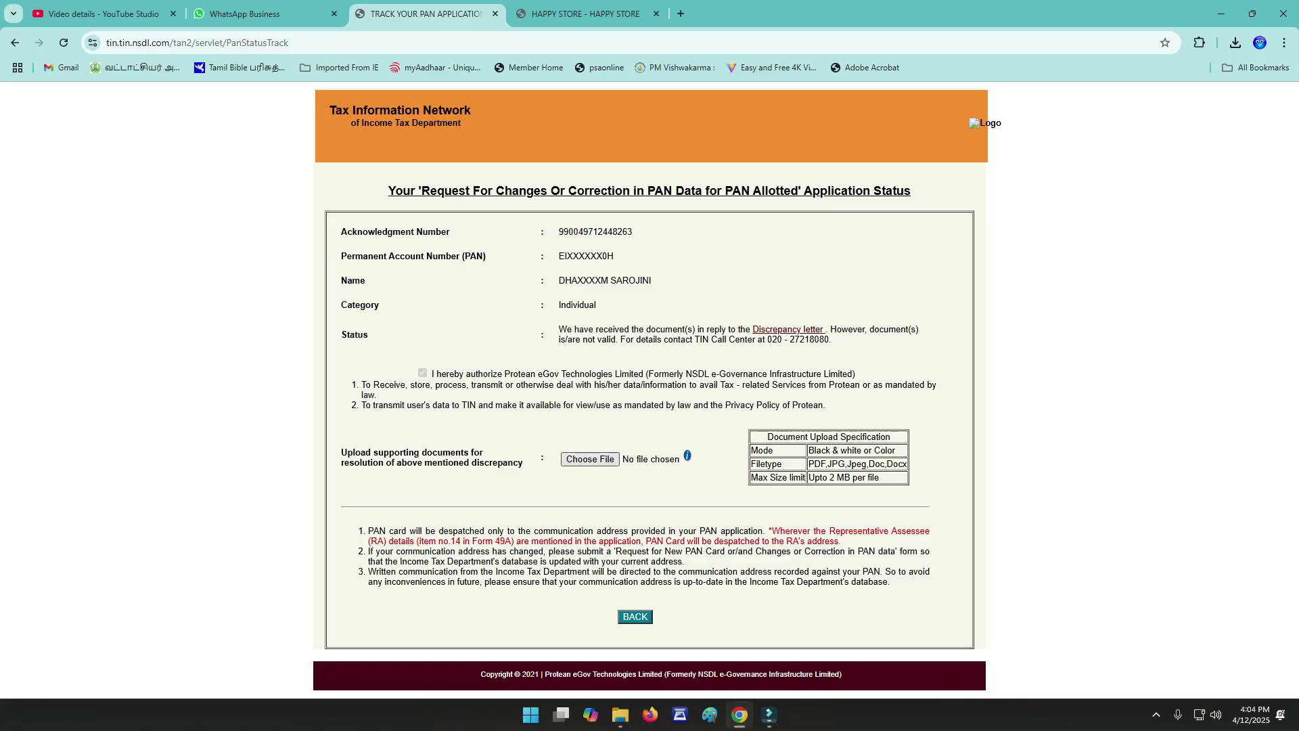
pyautogui.click(590, 459)
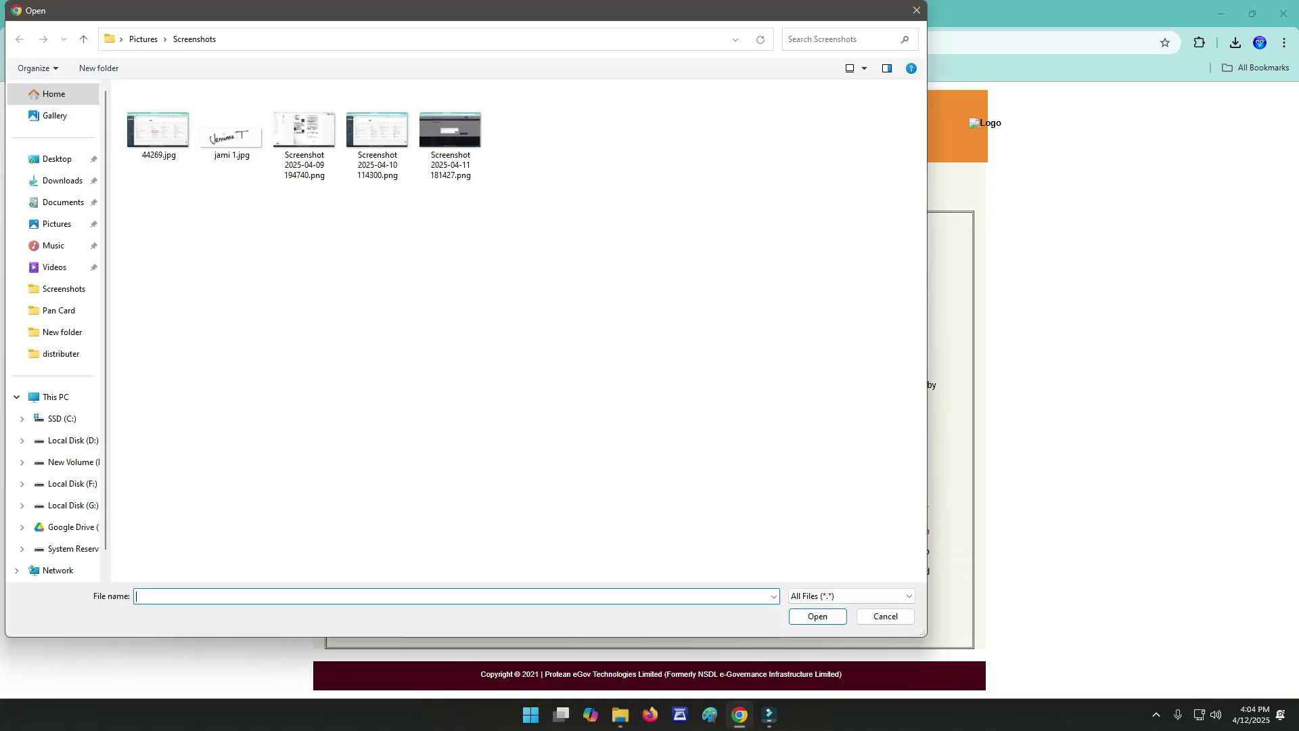
pyautogui.click(63, 202)
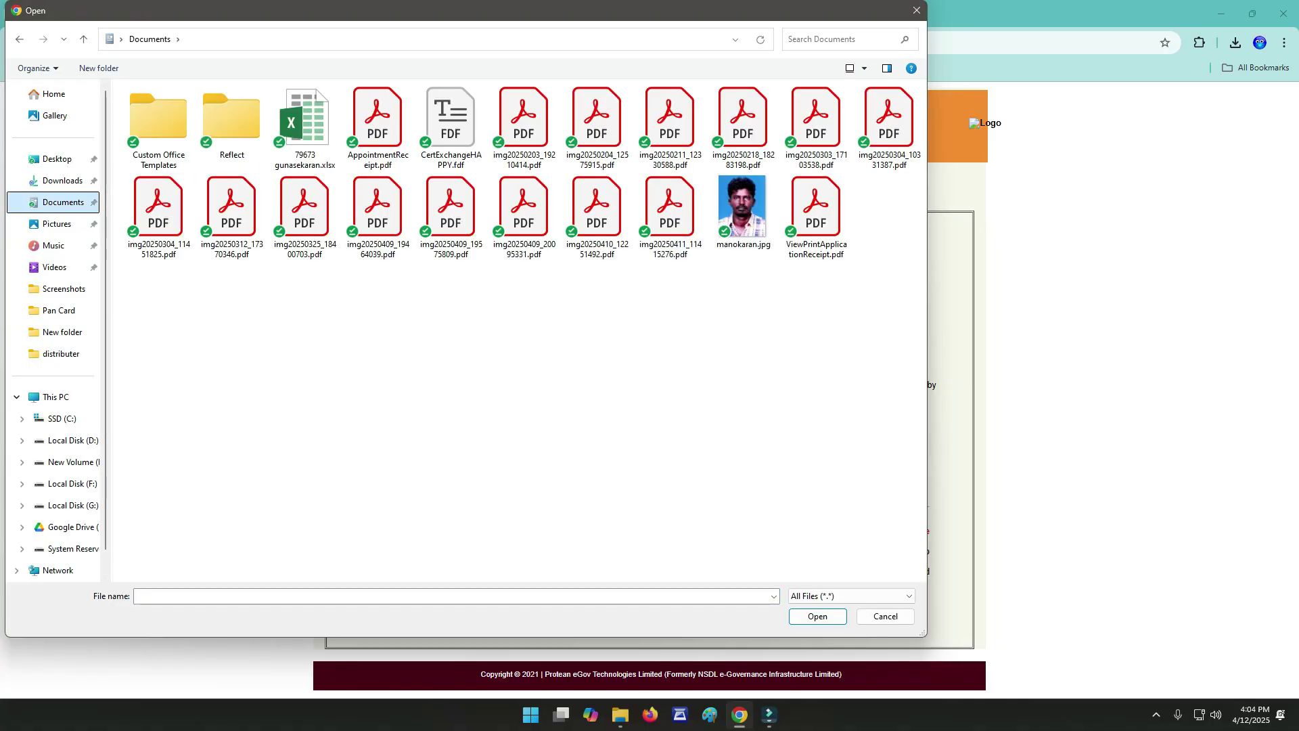
pyautogui.click(669, 217)
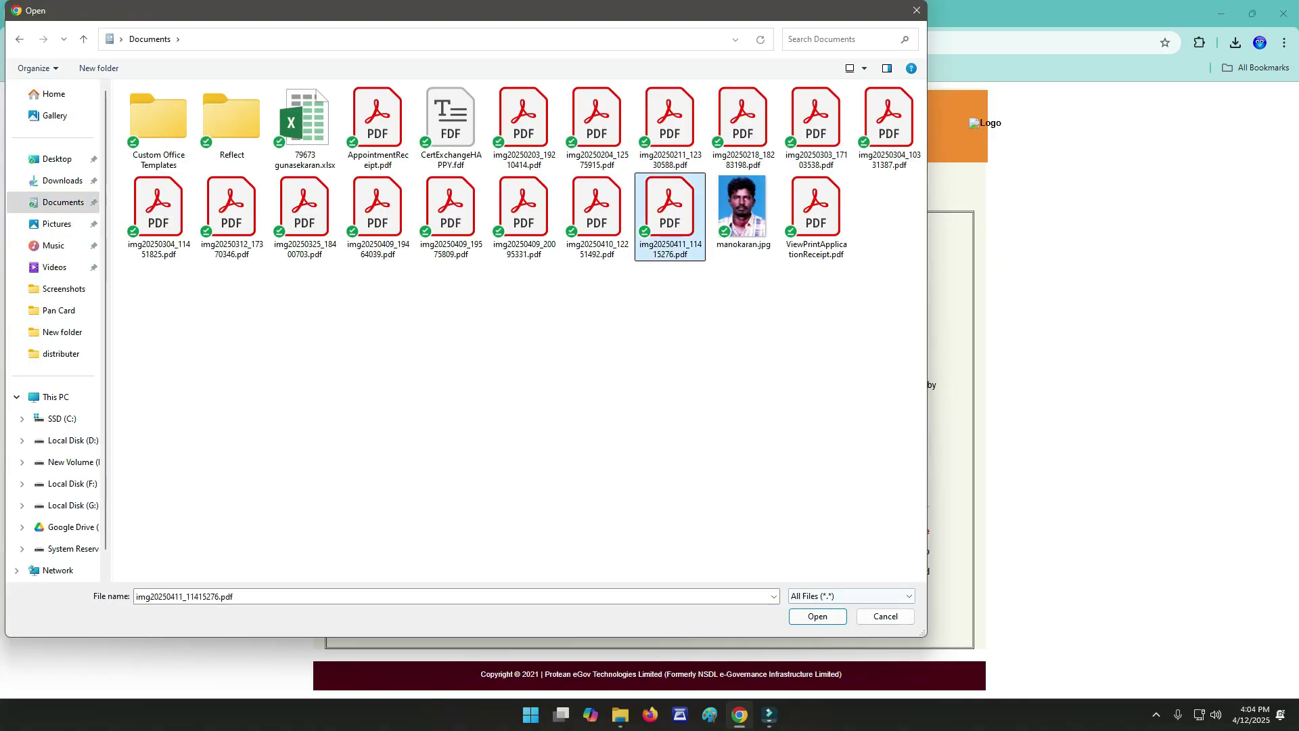
pyautogui.click(817, 615)
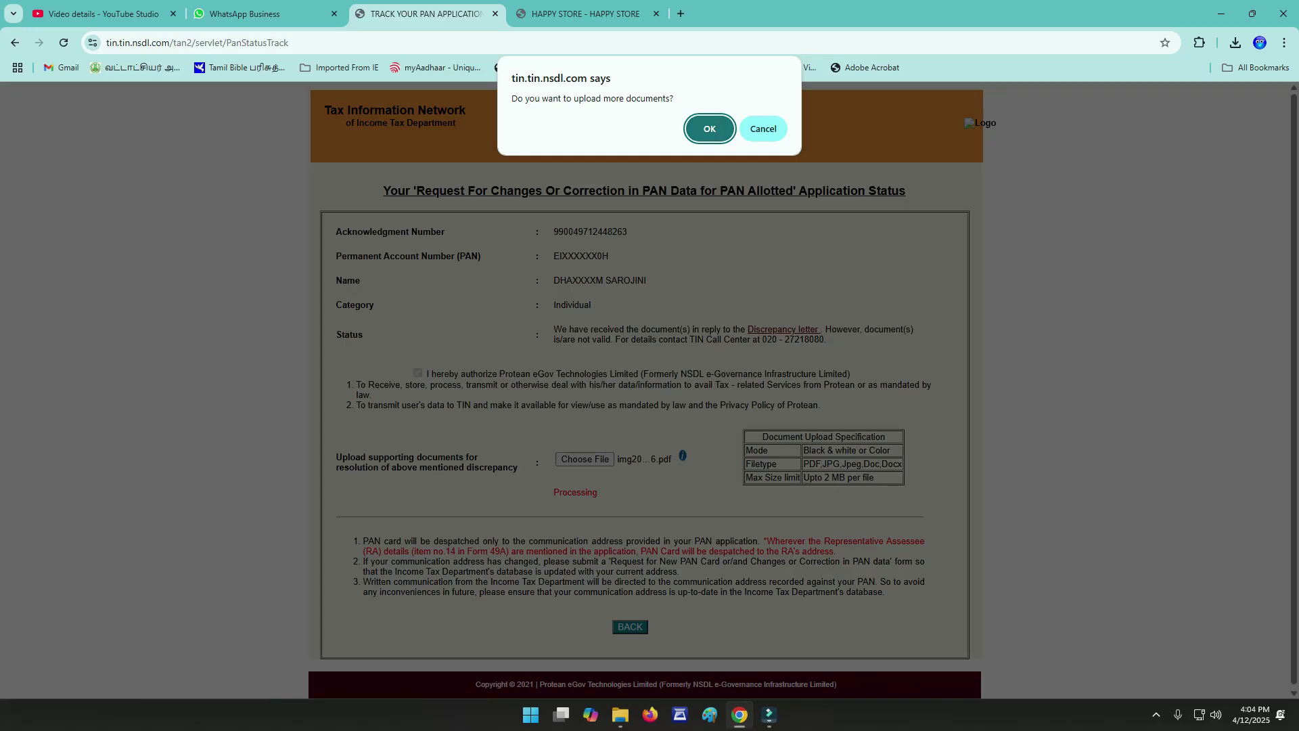
pyautogui.press('Return')
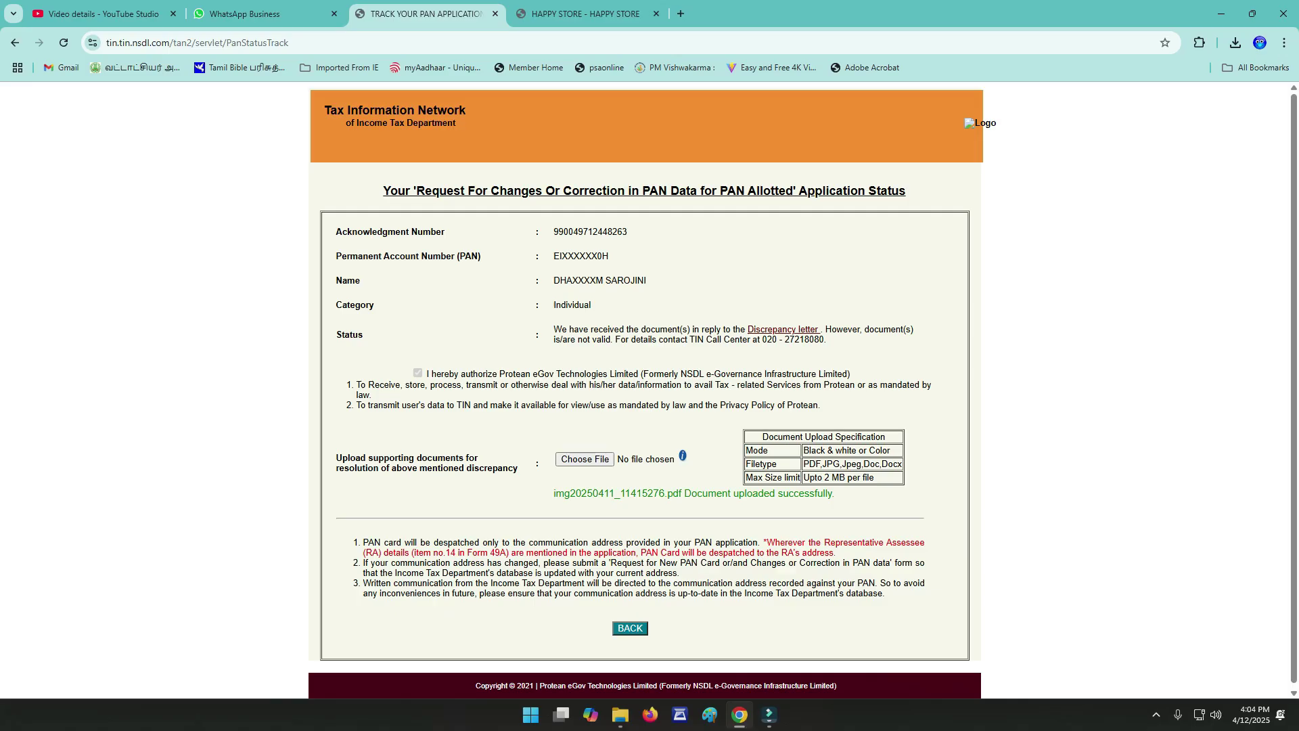
# Try to upload img20250411_11415276.pdf again as an additional supporting document
pyautogui.click(589, 459)
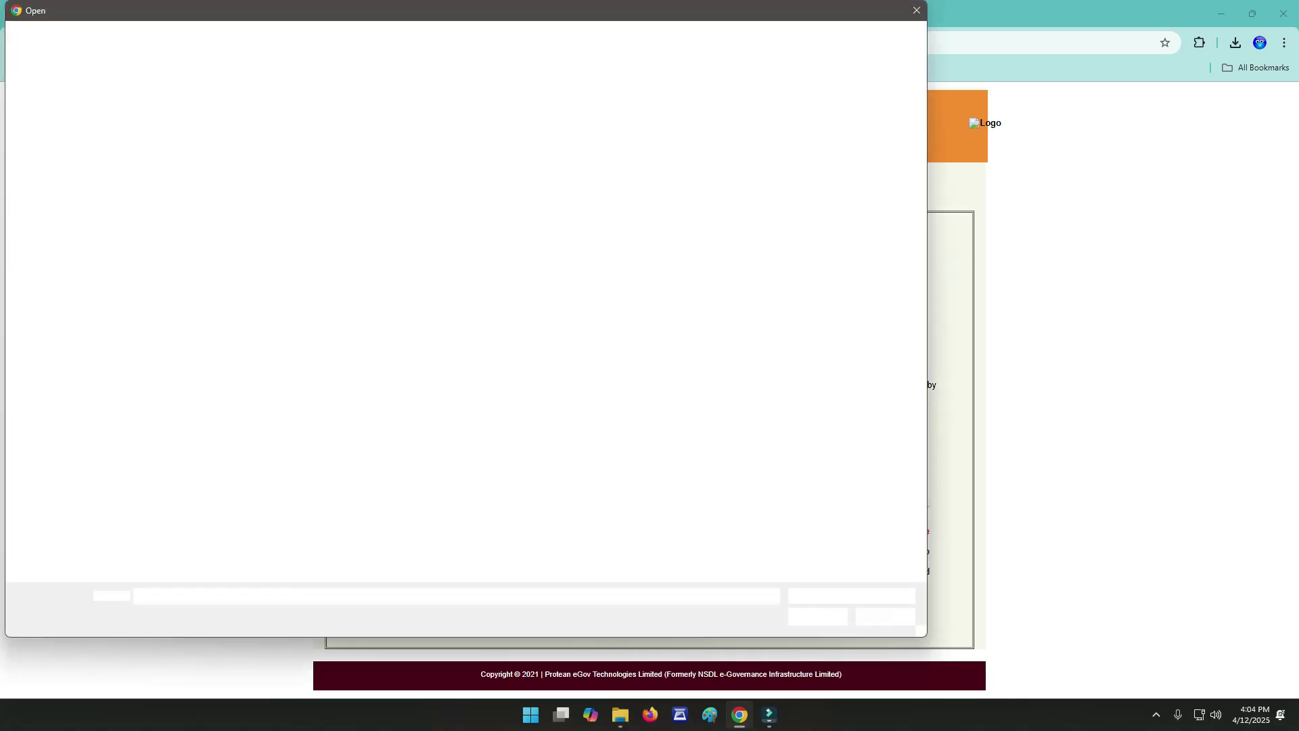
pyautogui.click(669, 210)
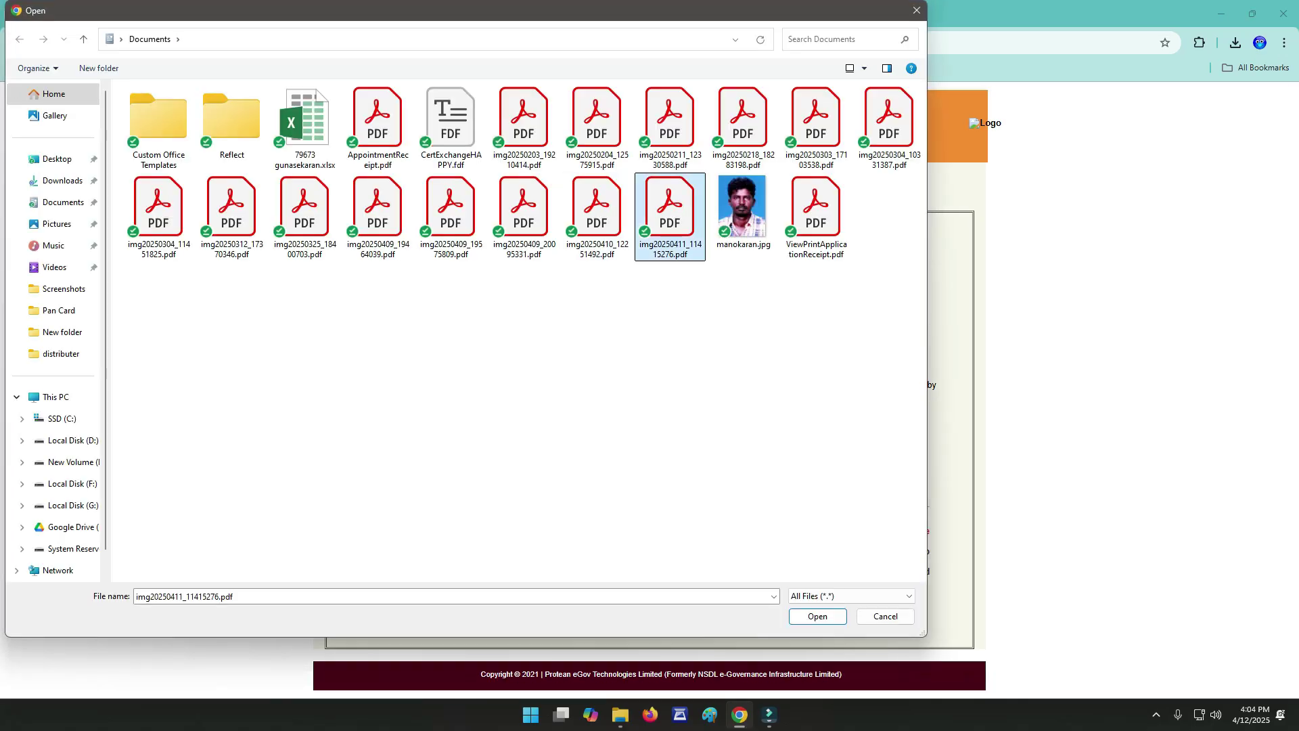
pyautogui.click(817, 616)
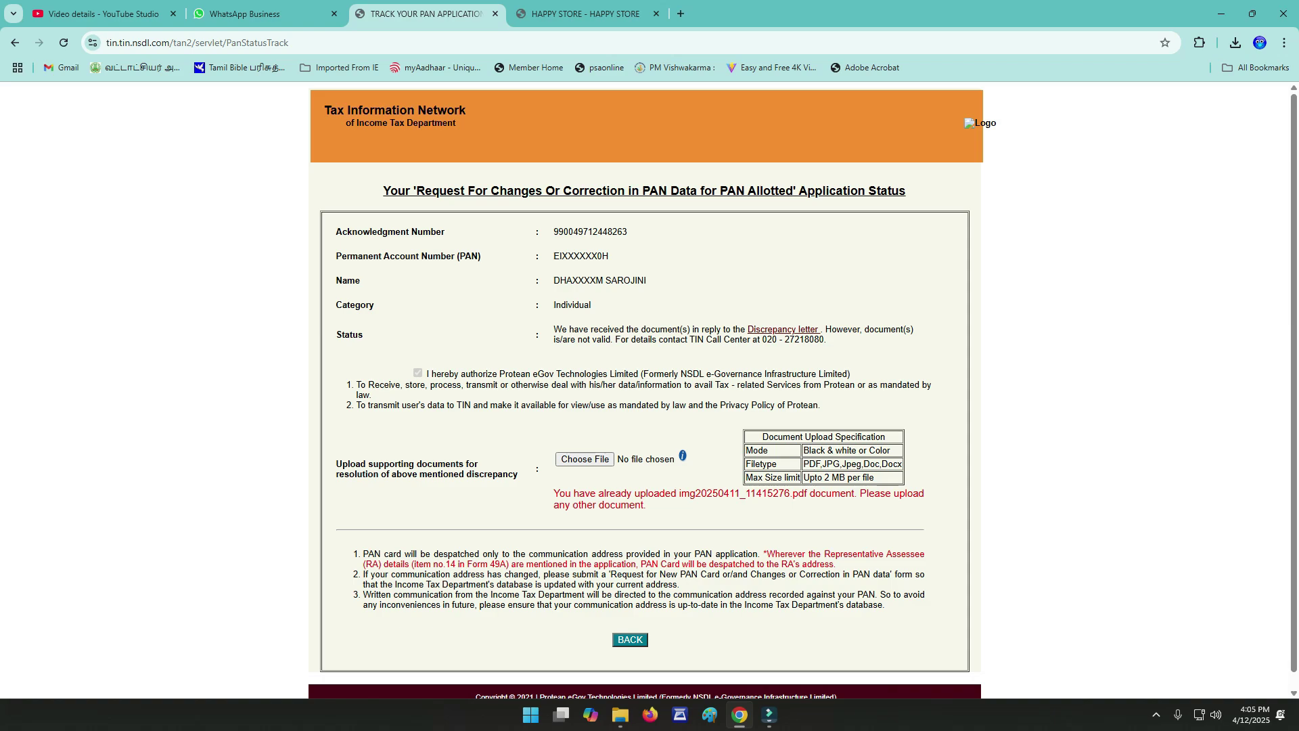
# Return to the tracking form, choose PAN - New / Change Request again and paste the acknowledgement number
pyautogui.click(629, 640)
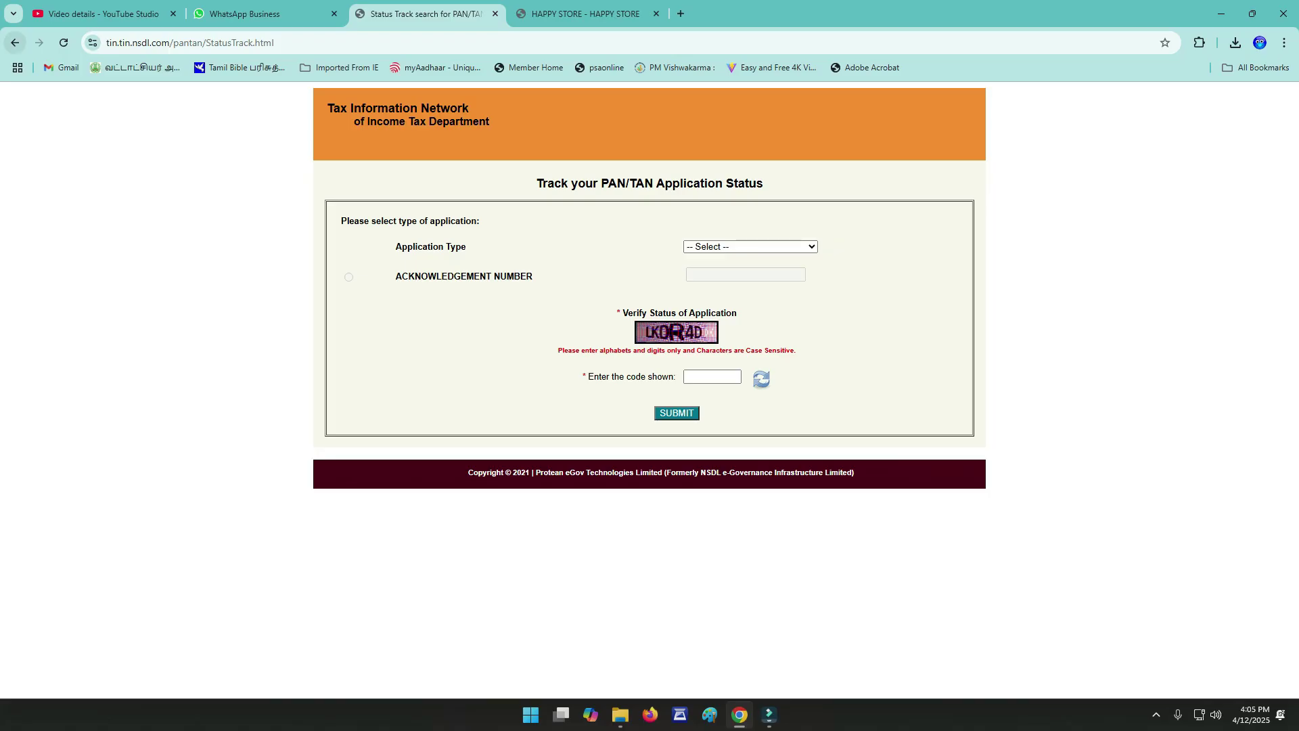
pyautogui.click(750, 246)
pyautogui.click(745, 278)
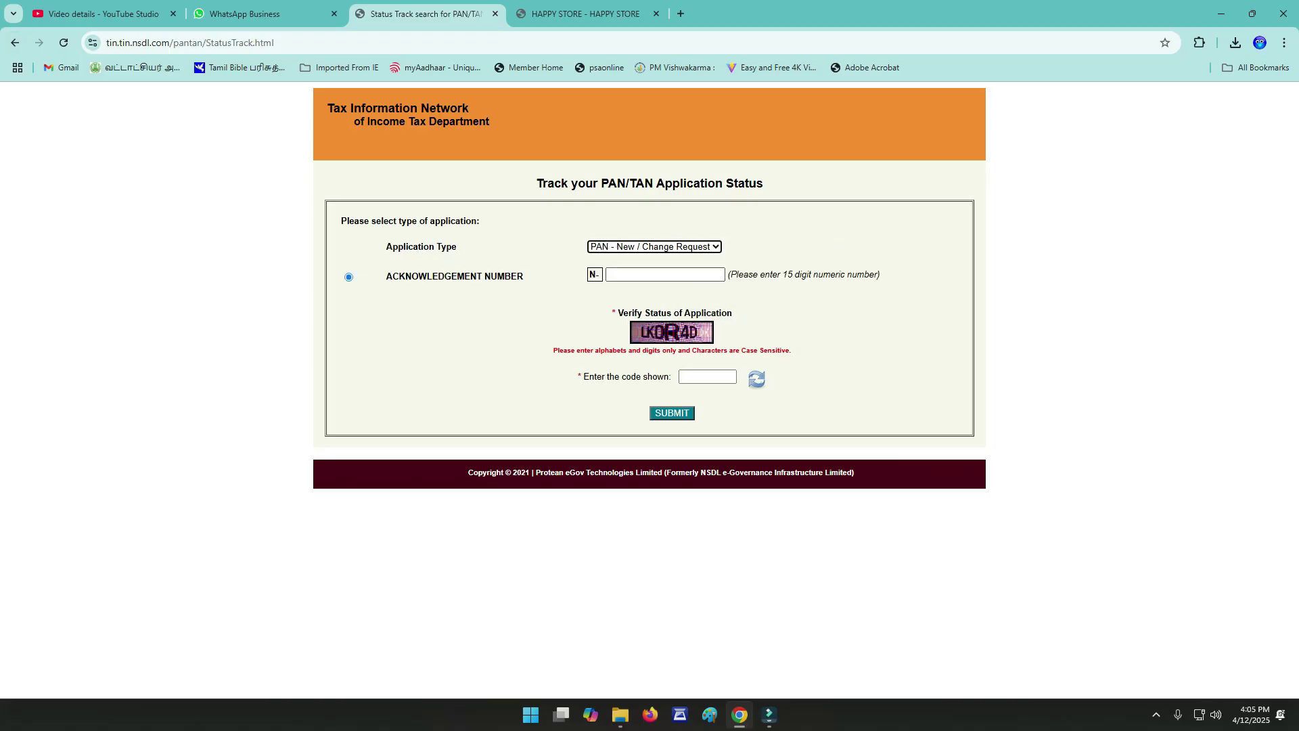
pyautogui.hotkey('ctrl', 'v')
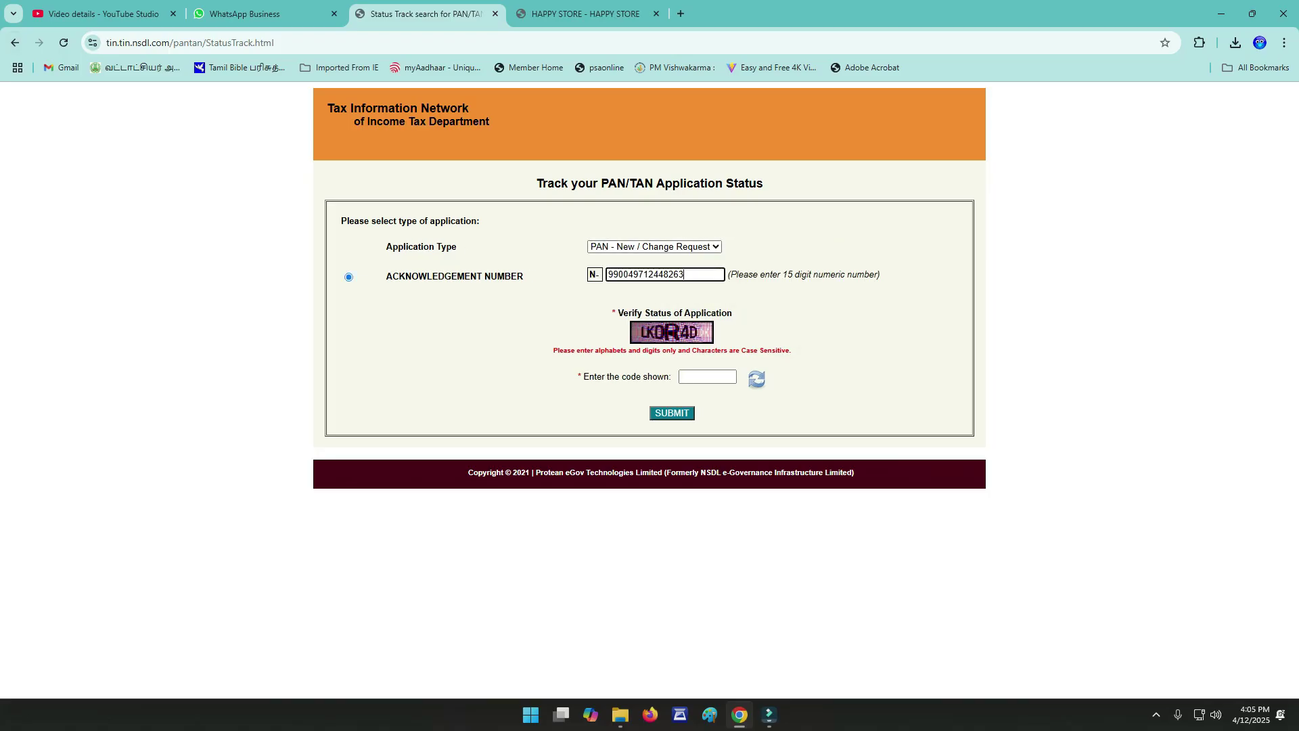
# Fill in the captcha code and submit the form to reopen the PAN application status
pyautogui.click(707, 376)
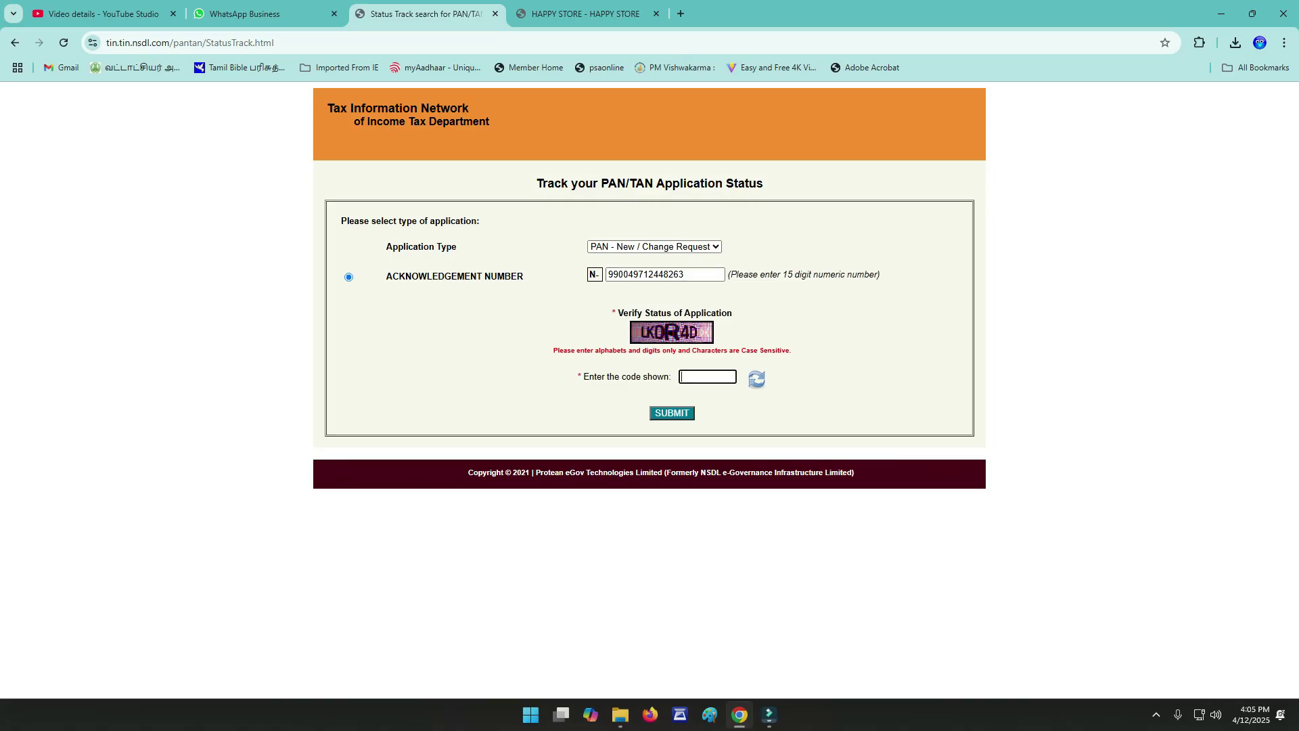
pyautogui.write('LKDr')
pyautogui.press('BackSpace')
pyautogui.write('R4D')
pyautogui.press('Return')
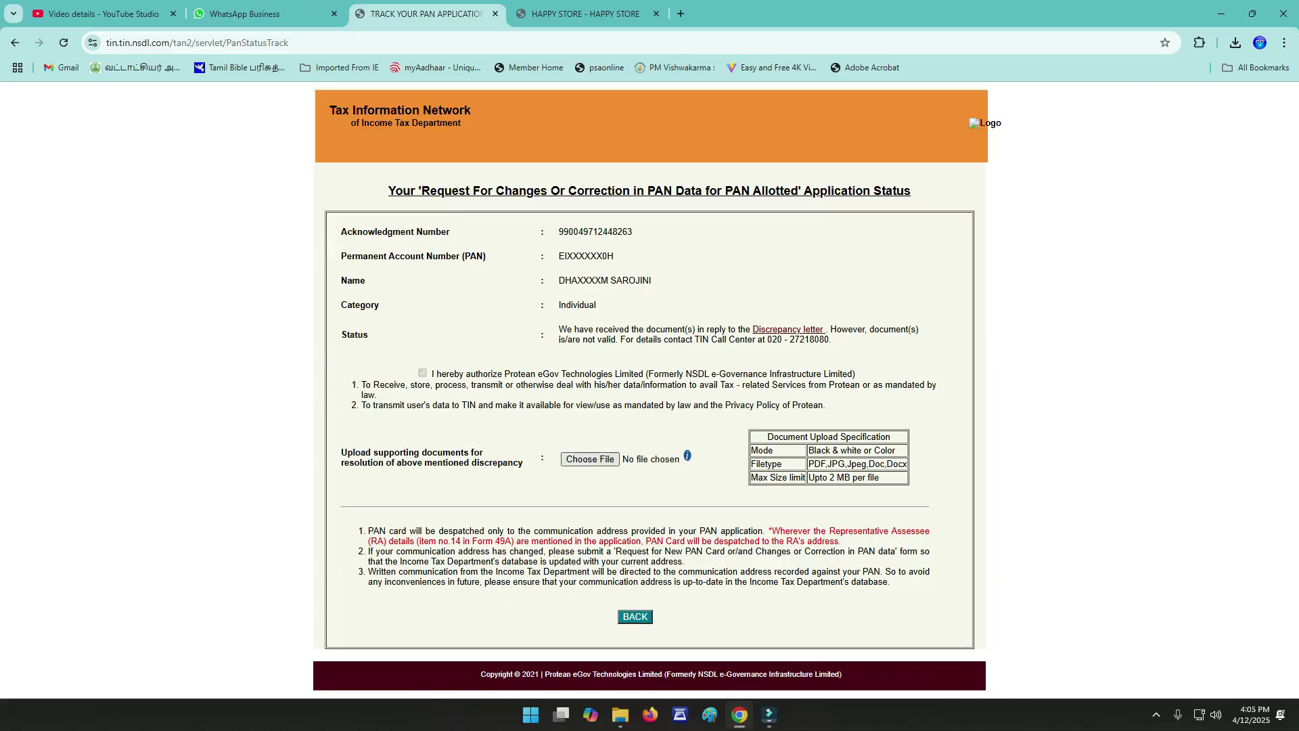
# Submit img20250411_11415276.pdf from Documents as the supporting document on the reopened application status page
pyautogui.press('Return')
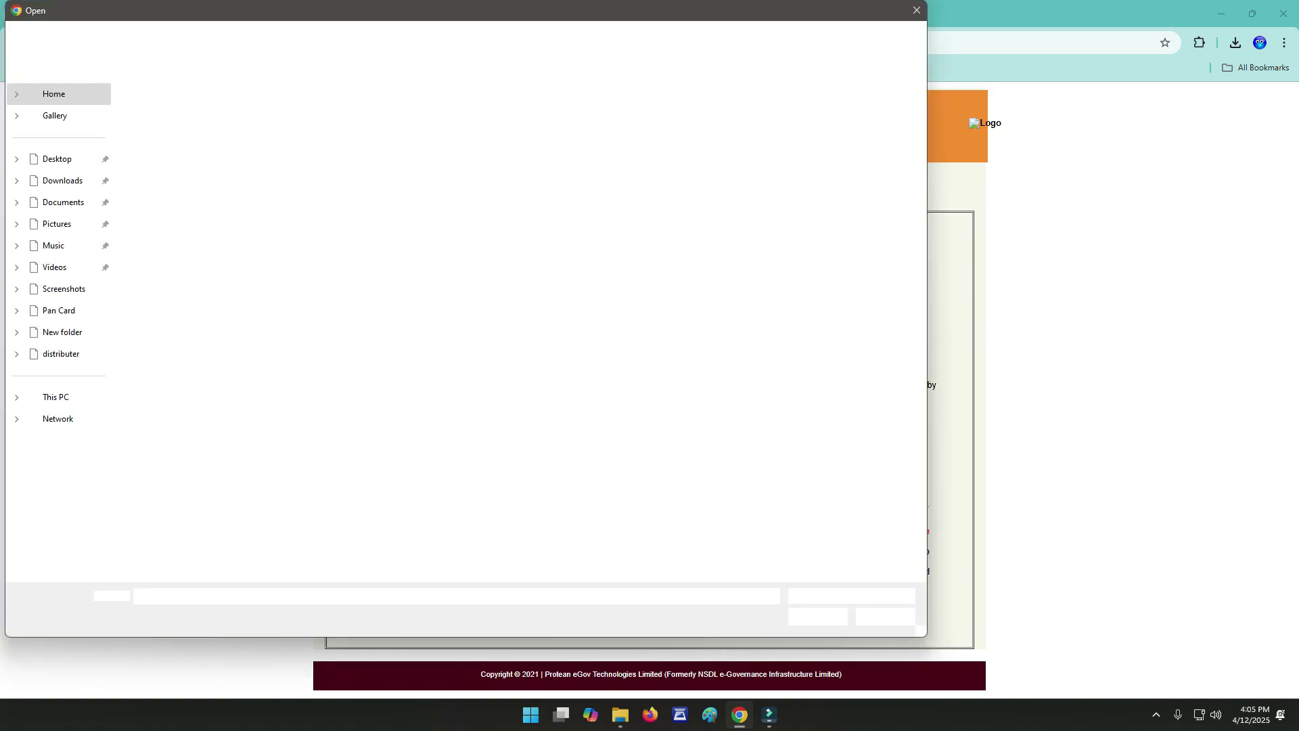
pyautogui.click(670, 217)
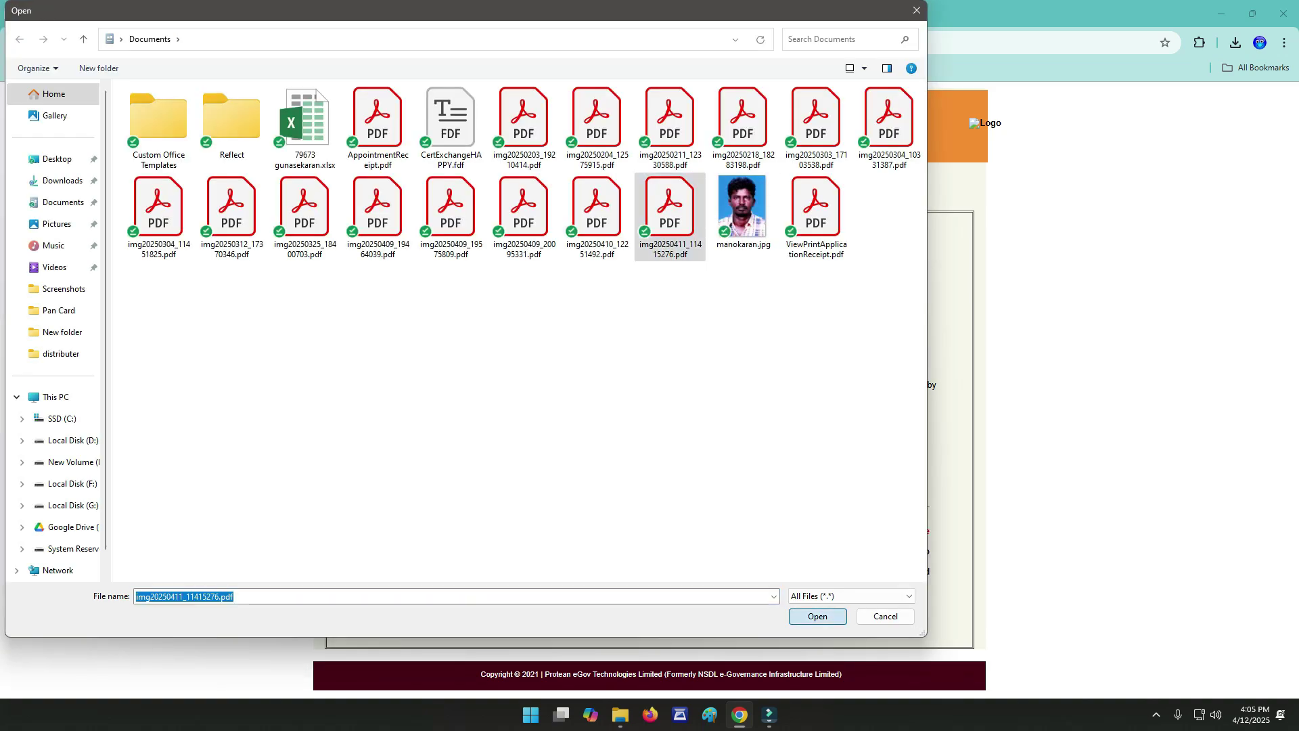
pyautogui.doubleClick(670, 217)
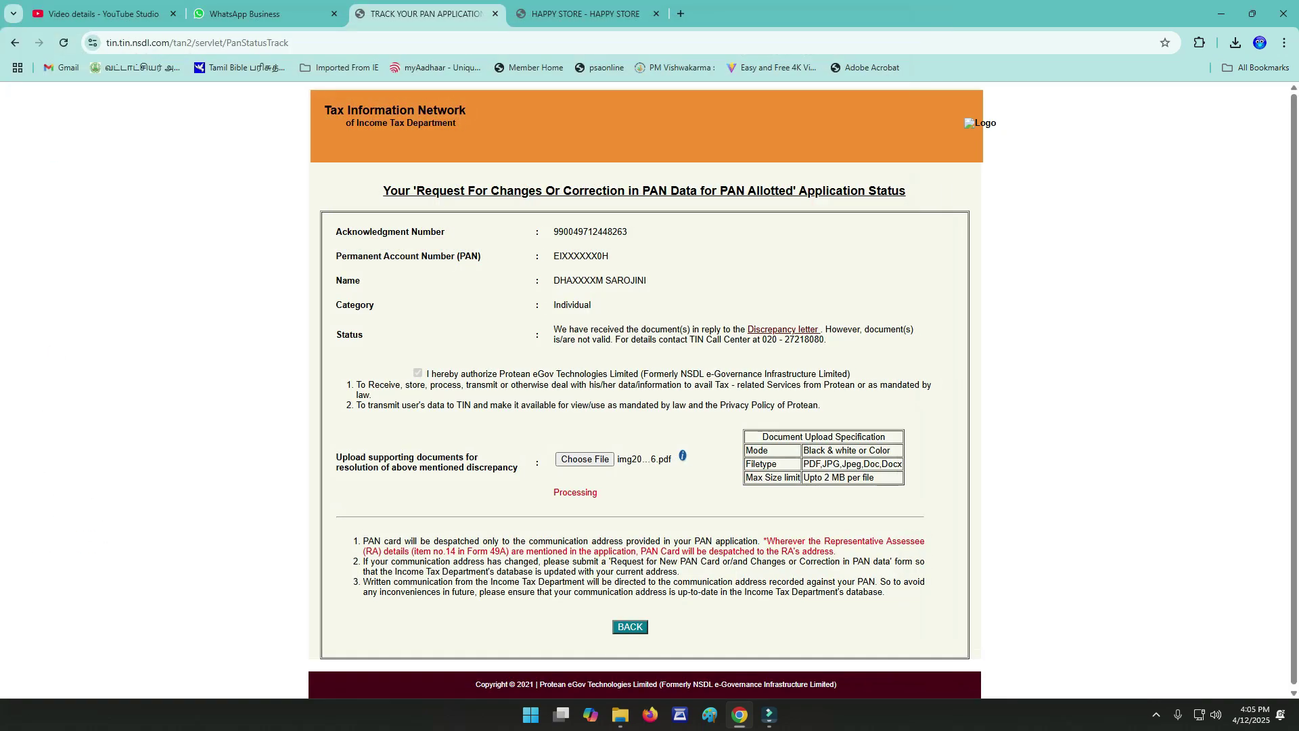